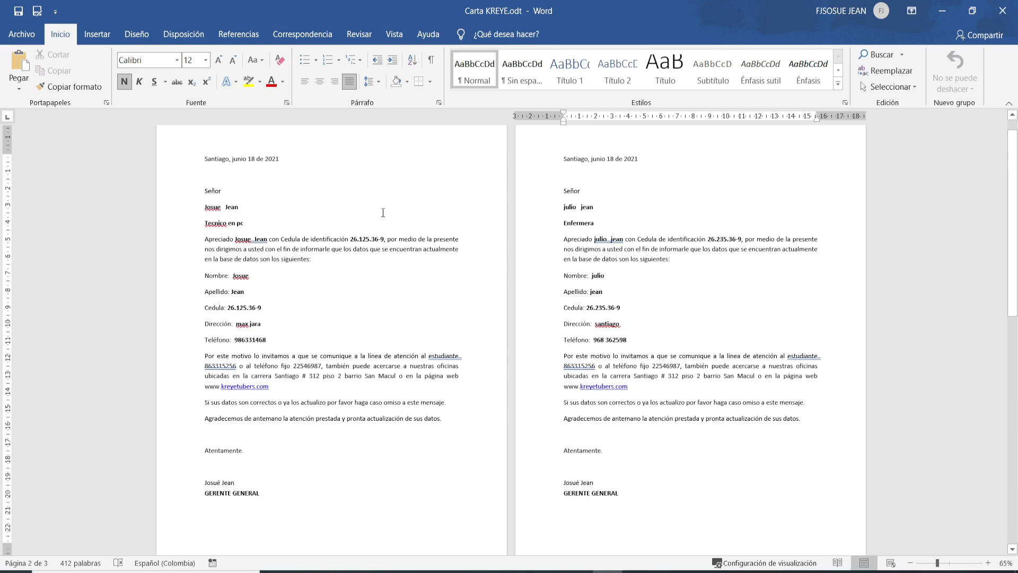
Scroll through the three merged letters and return to the start of the document
scroll(383, 212, "down", 3)
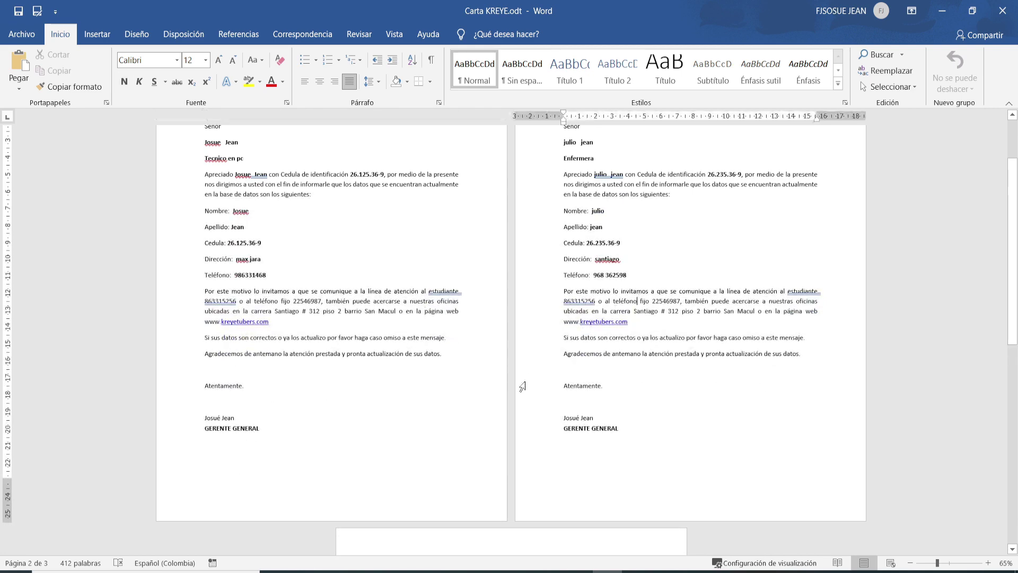
scroll(522, 385, "down", 2)
left_click(374, 360)
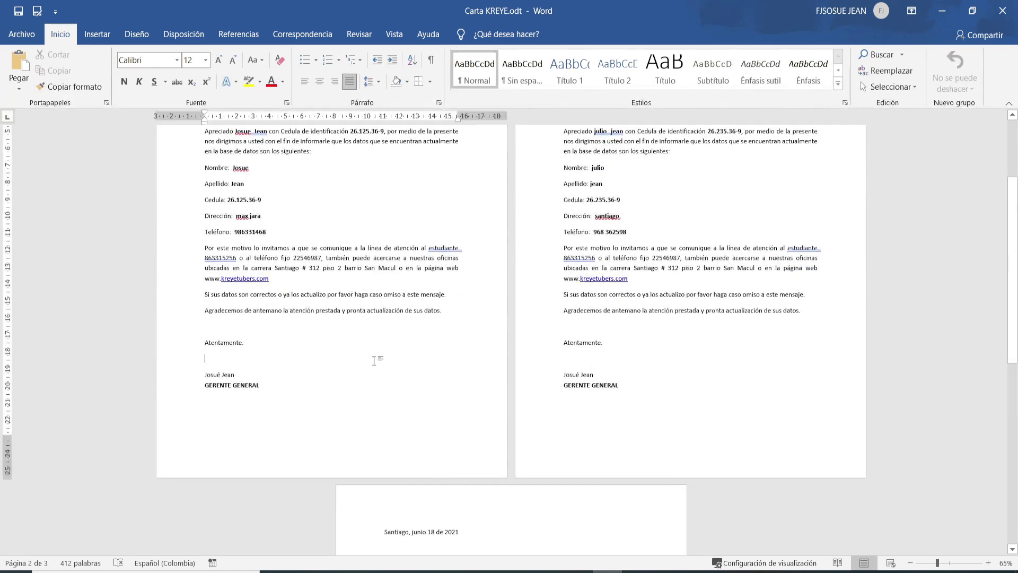
key("ctrl+Home")
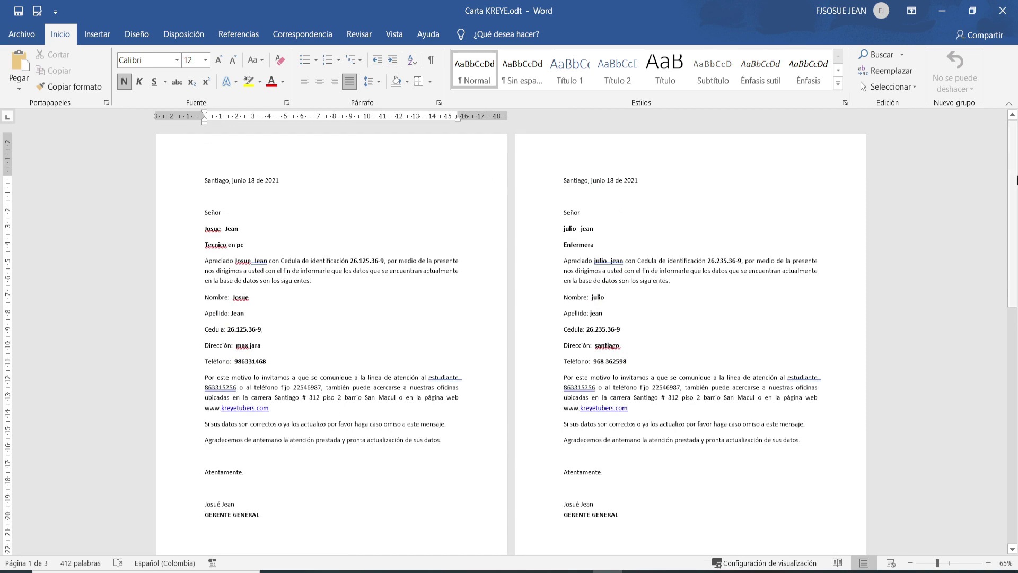
mouse_move(1015, 157)
left_mouse_down()
mouse_move(1015, 378)
mouse_move(1015, 159)
left_mouse_up()
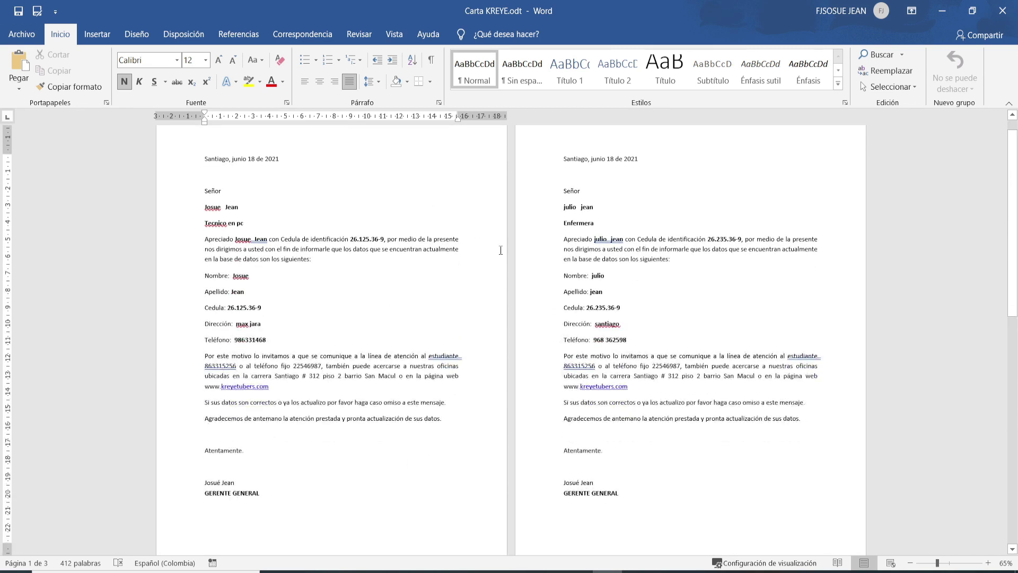
scroll(975, 240, "down", 1)
mouse_move(1013, 144)
left_mouse_down()
mouse_move(1015, 339)
mouse_move(1013, 128)
left_mouse_up()
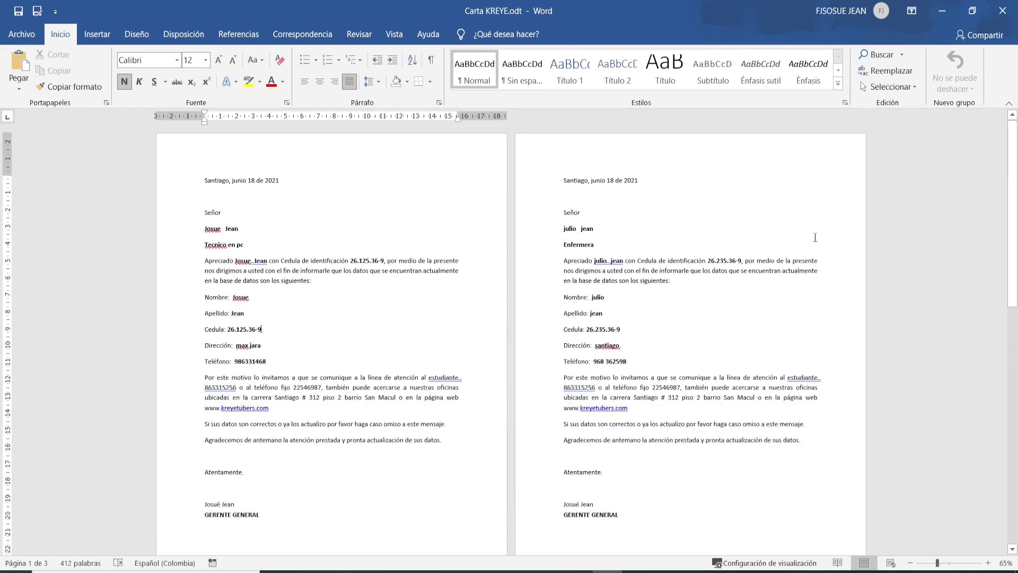
left_click_drag(1012, 223, 1012, 444)
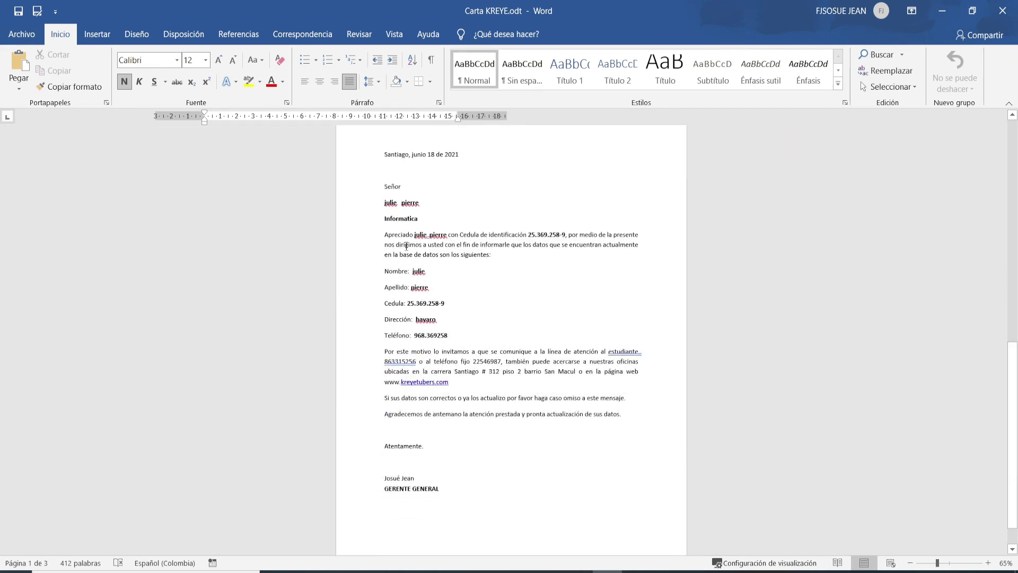
scroll(401, 215, "down", 1)
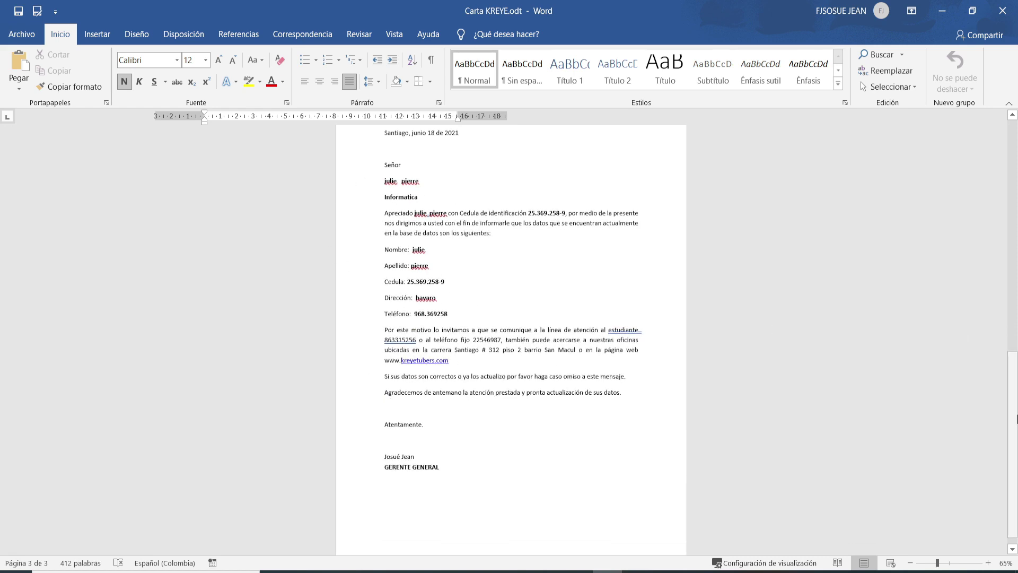
left_click_drag(1012, 444, 1012, 212)
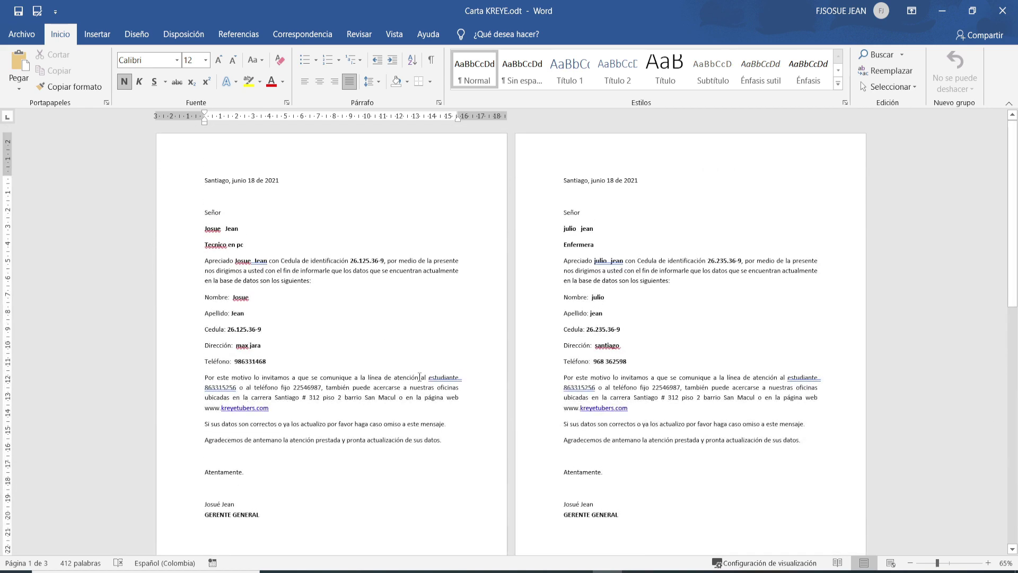
Save Carta KREYE.odt into Descargas via Guardar como, then reopen it from File Explorer
left_click(25, 42)
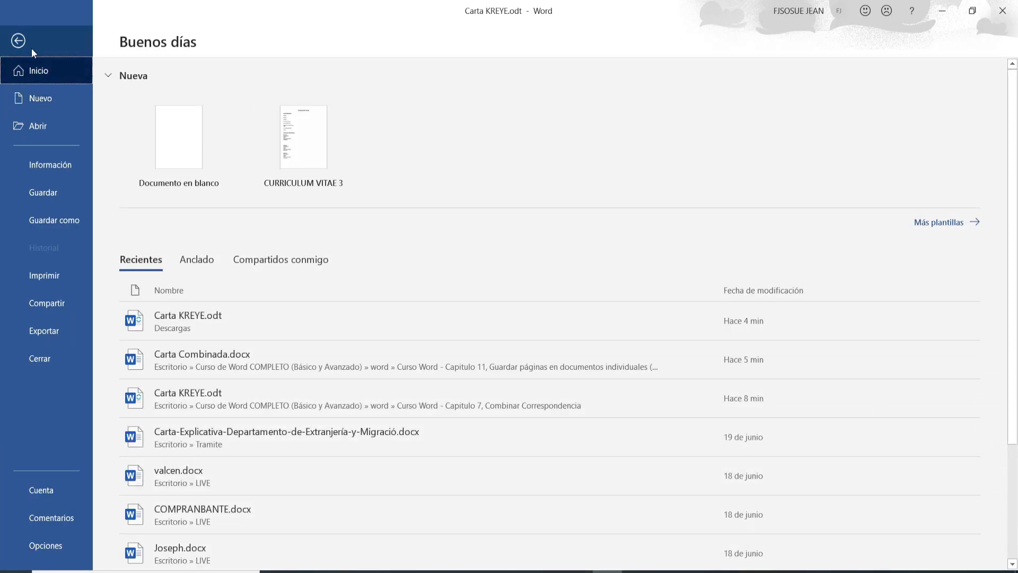
left_click(31, 45)
left_click(22, 34)
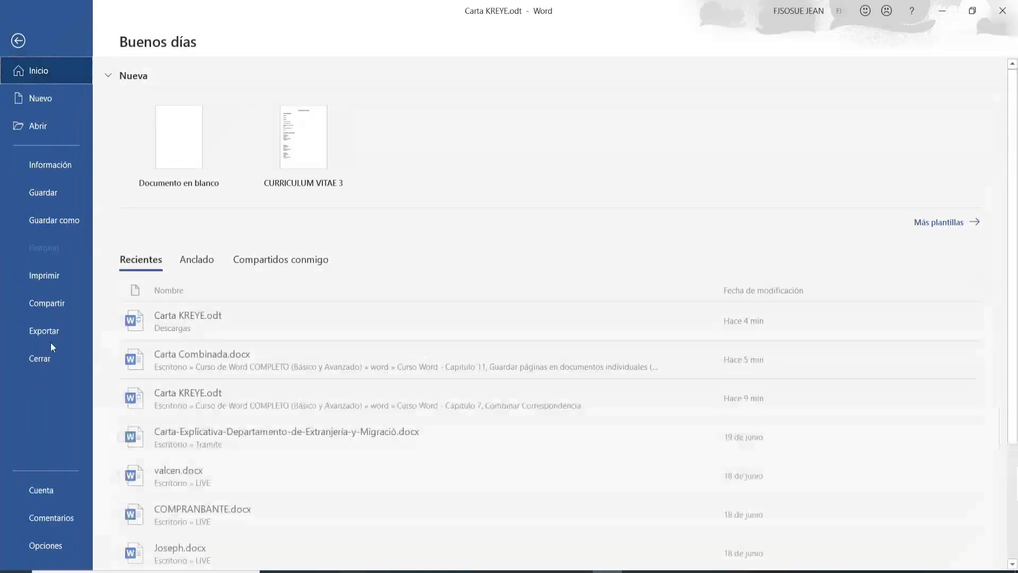
left_click(59, 219)
left_click(174, 278)
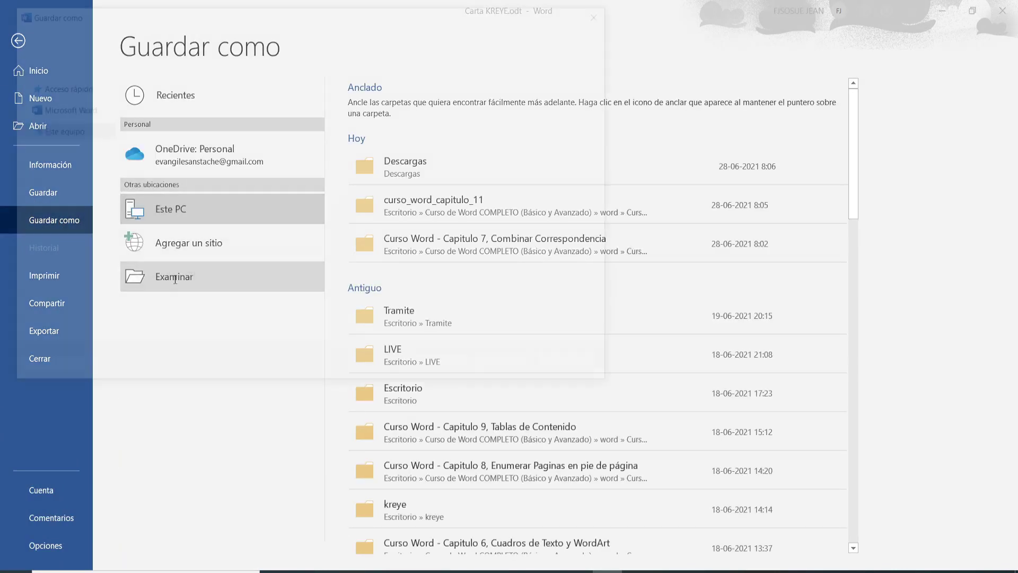
left_click(511, 369)
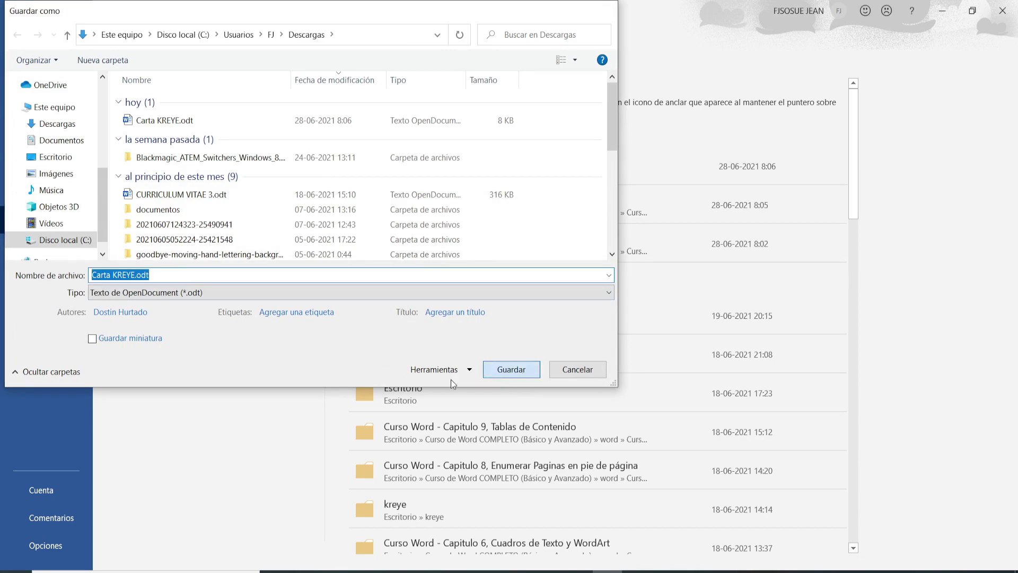
left_click(399, 571)
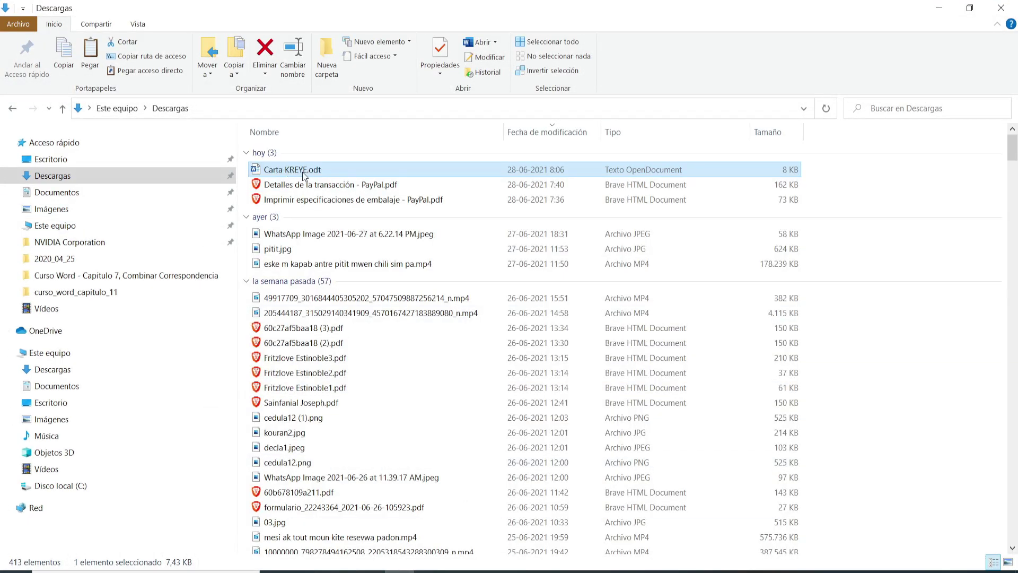
double_click(304, 170)
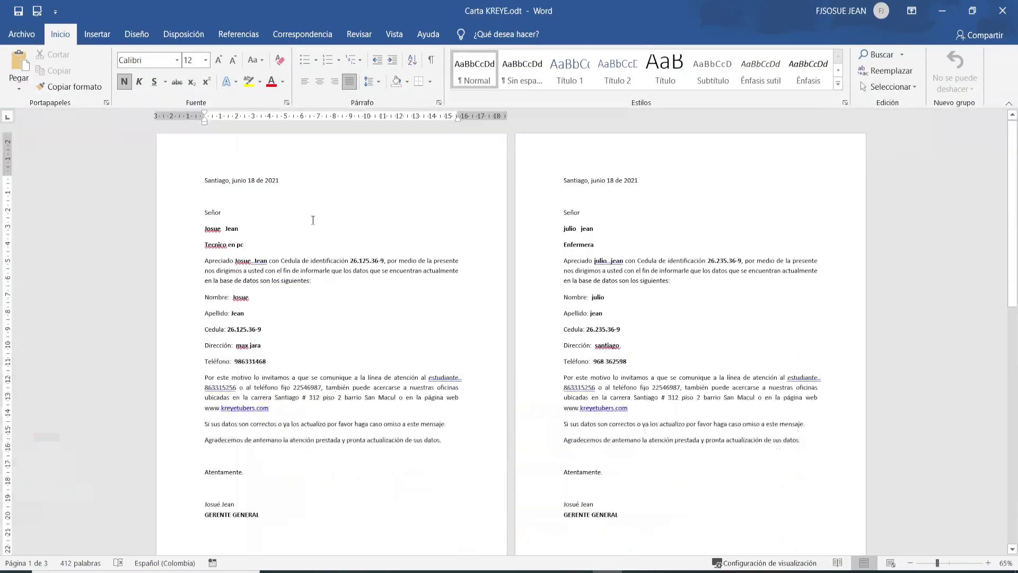
Scroll to page 2 of the letters and switch the ribbon to the Vista tab
scroll(296, 215, "down", 3)
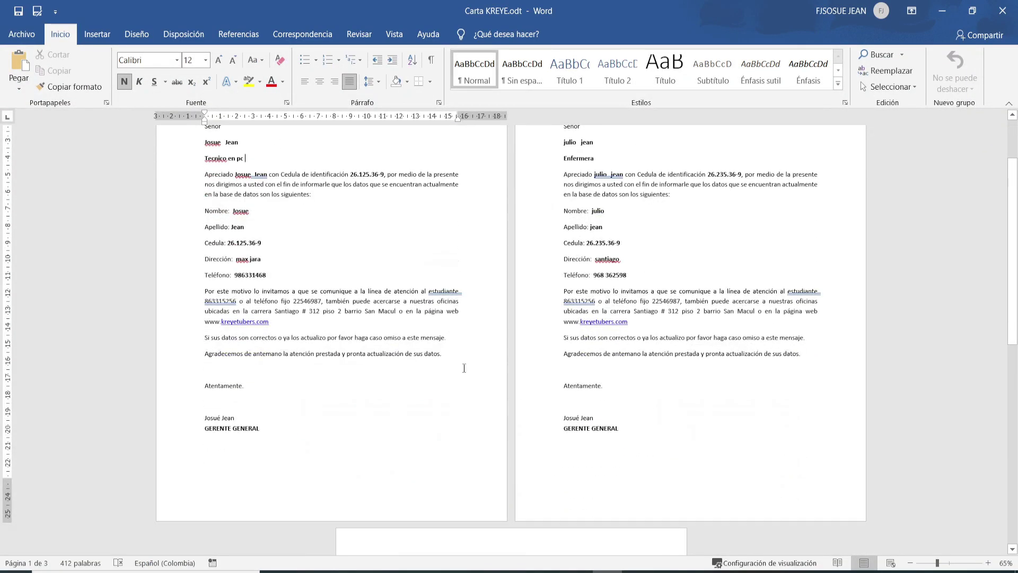
scroll(464, 368, "down", 2)
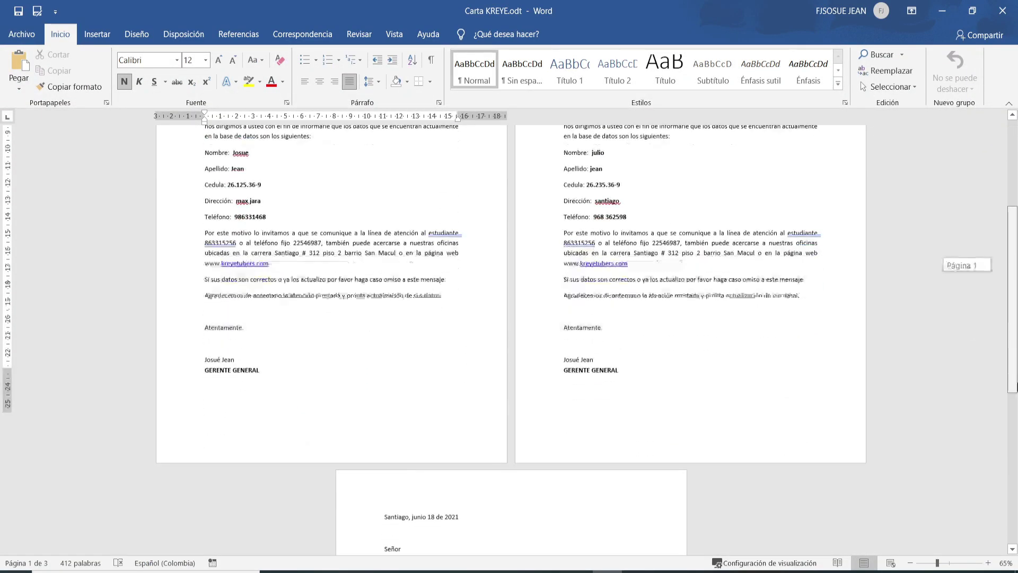
left_click_drag(1012, 265, 1012, 178)
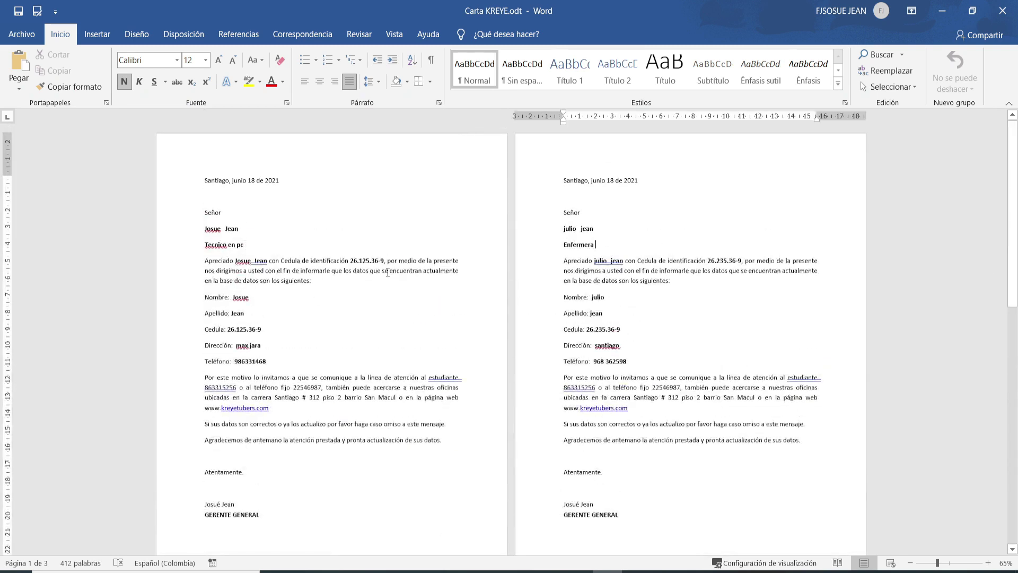
left_click(400, 440)
left_click(789, 377)
left_click(395, 37)
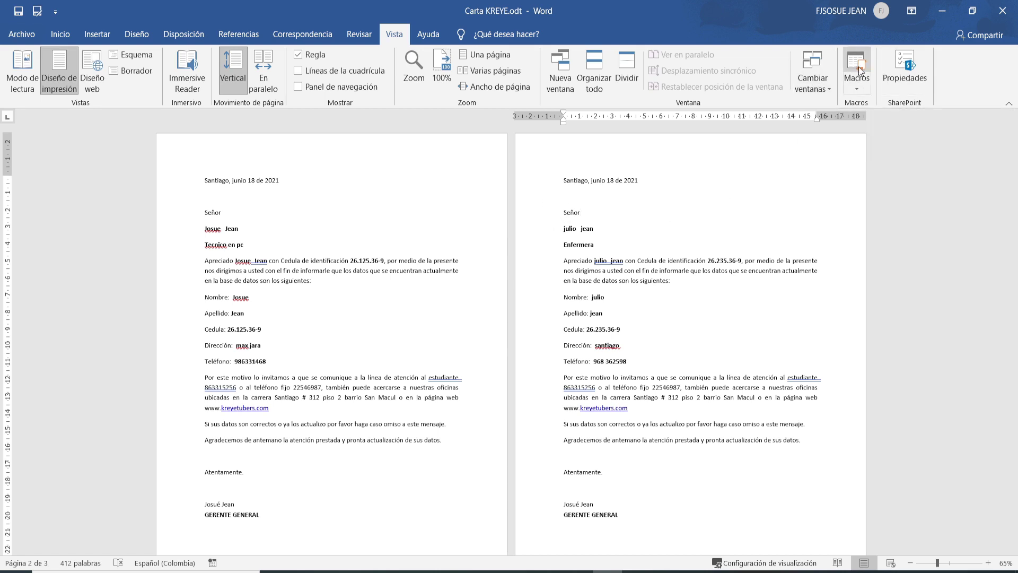
left_click(856, 89)
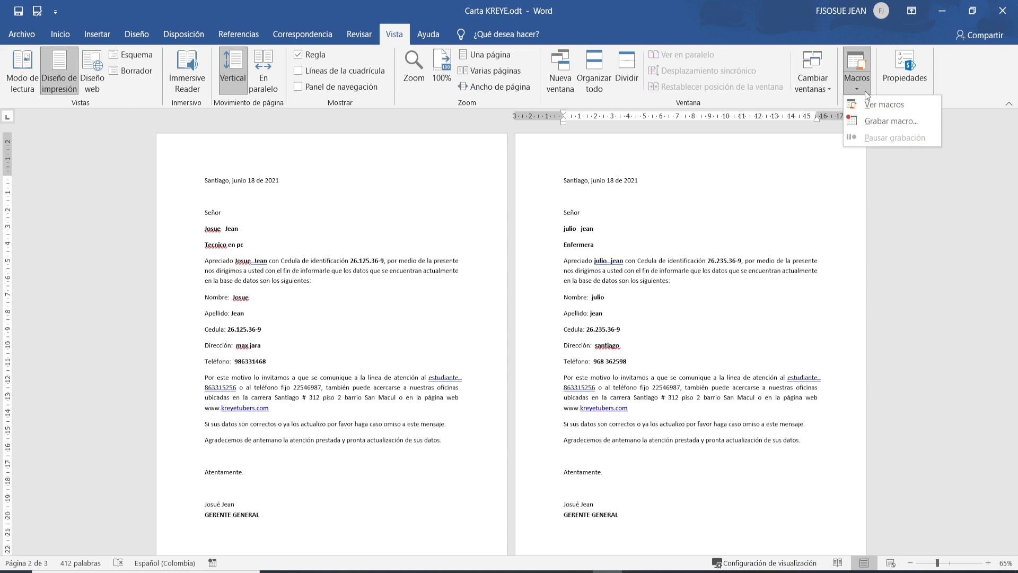
left_click(527, 233)
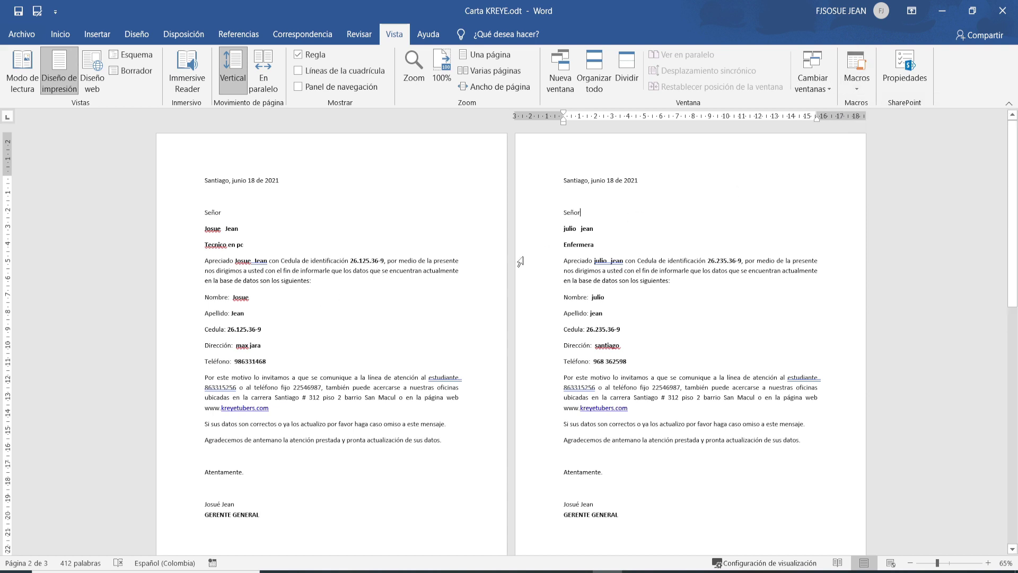
key("alt")
key("m")
key("v")
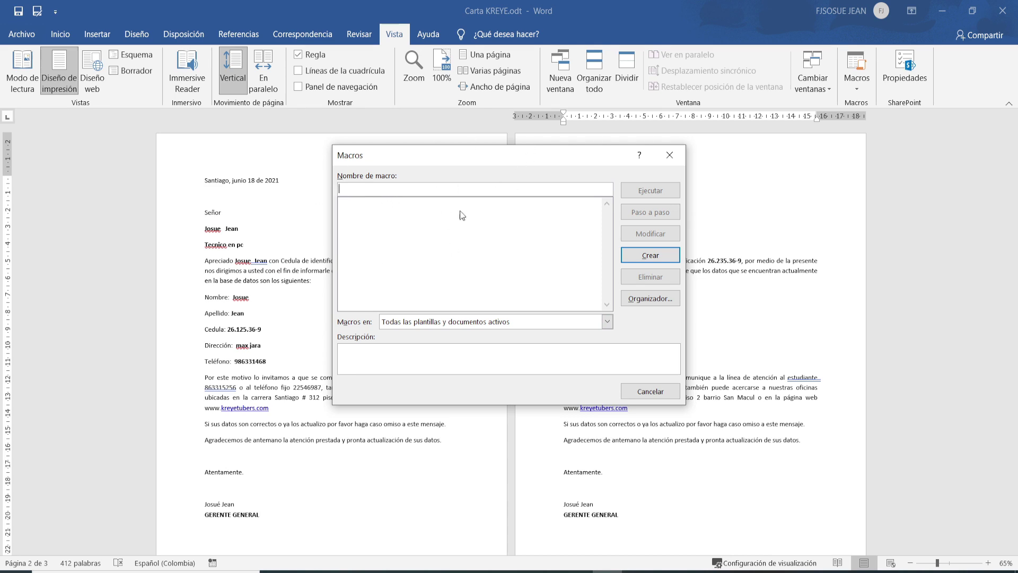
left_click(666, 396)
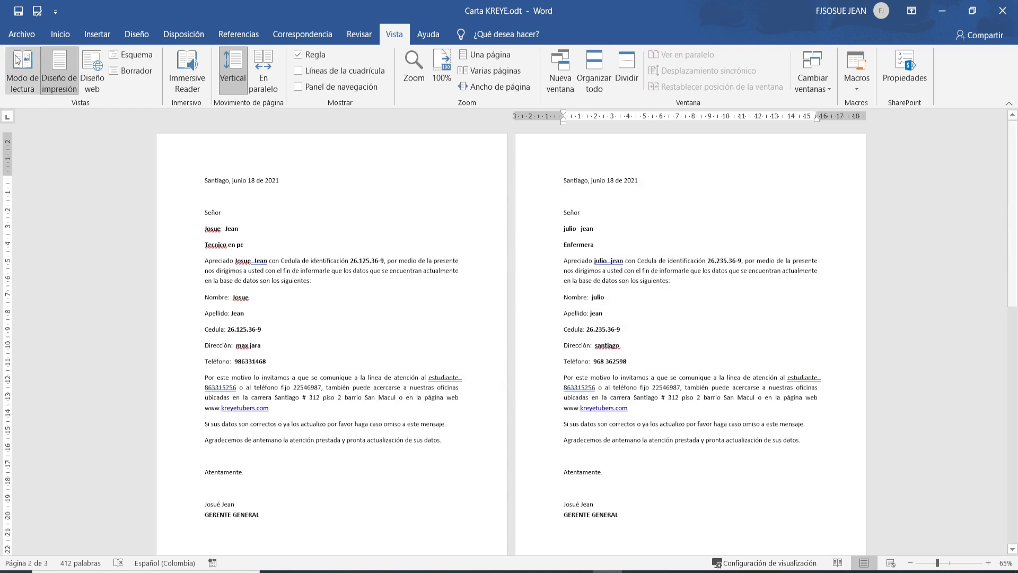
Check Programador under Opciones > Personalizar cinta de opciones and confirm with Aceptar
left_click(29, 36)
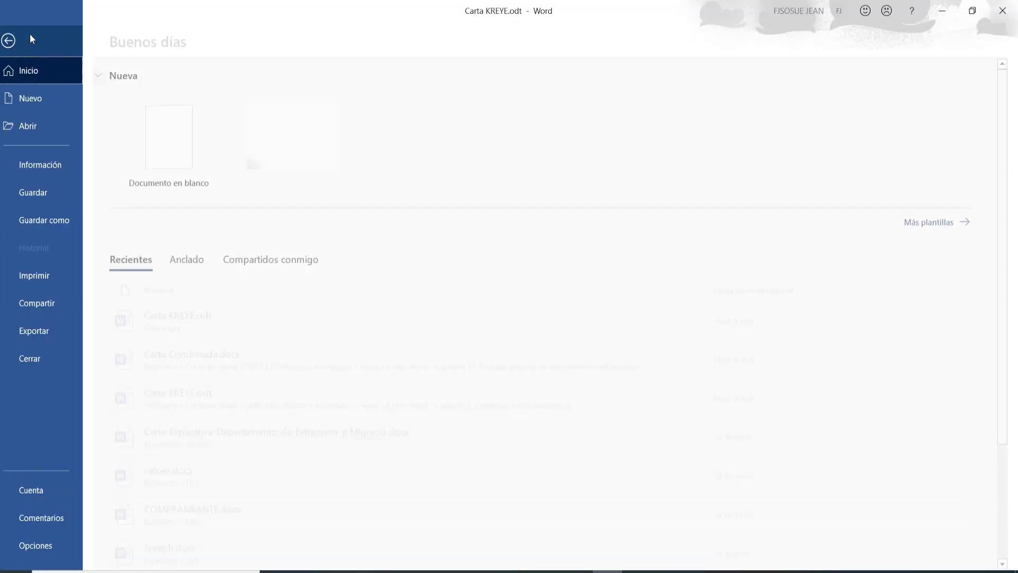
left_click(56, 547)
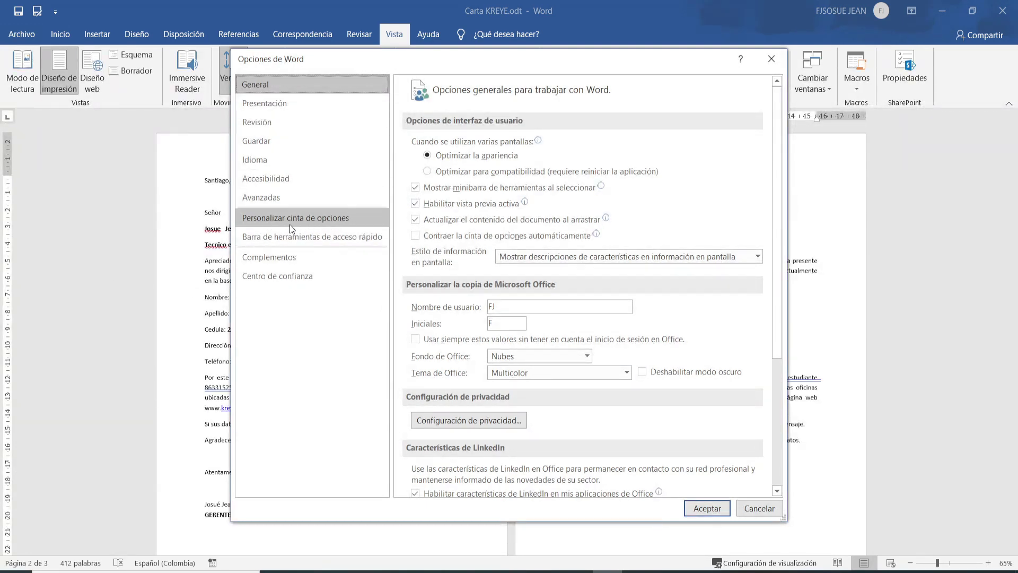
left_click(319, 225)
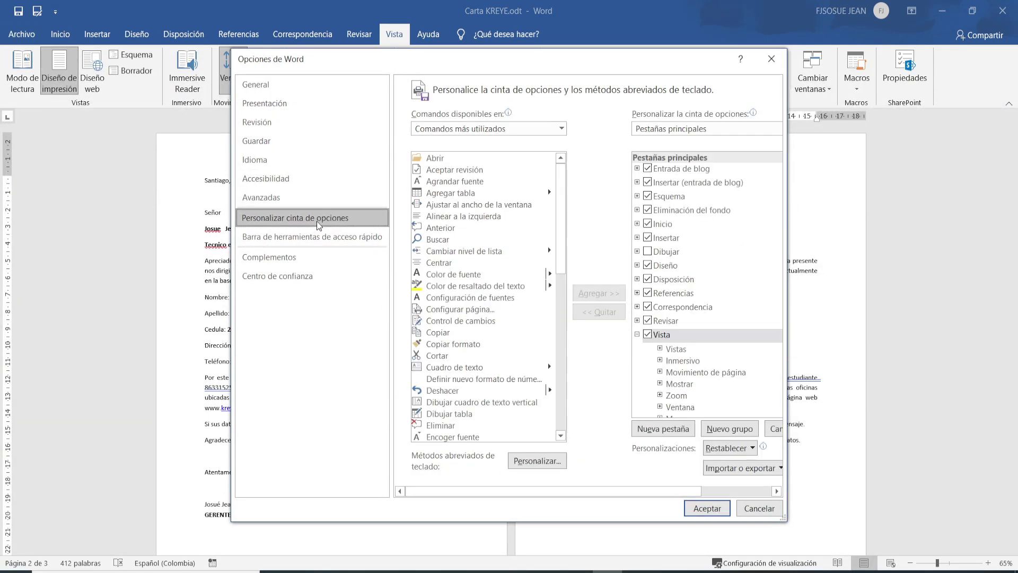
left_click(637, 334)
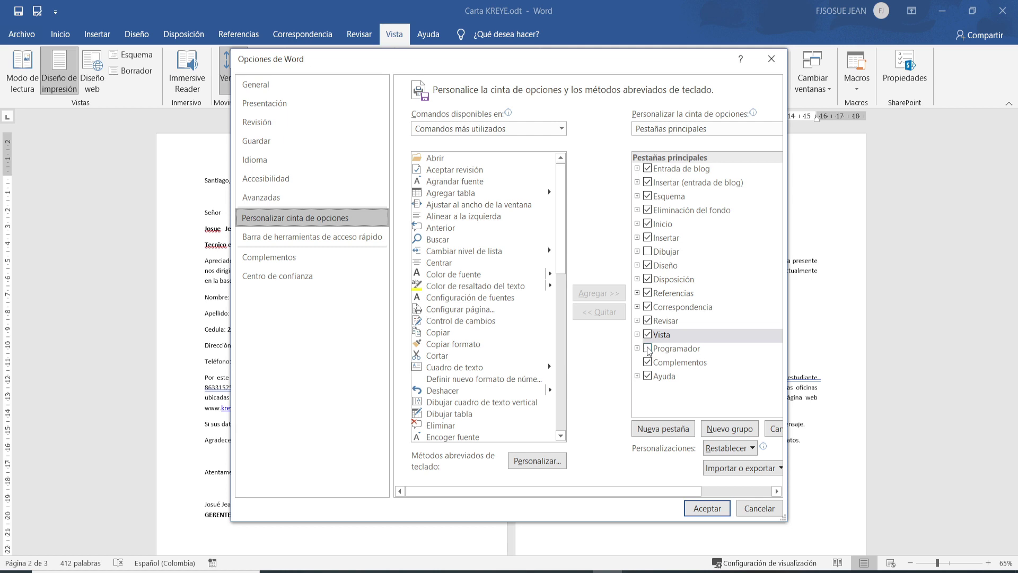
left_click(647, 348)
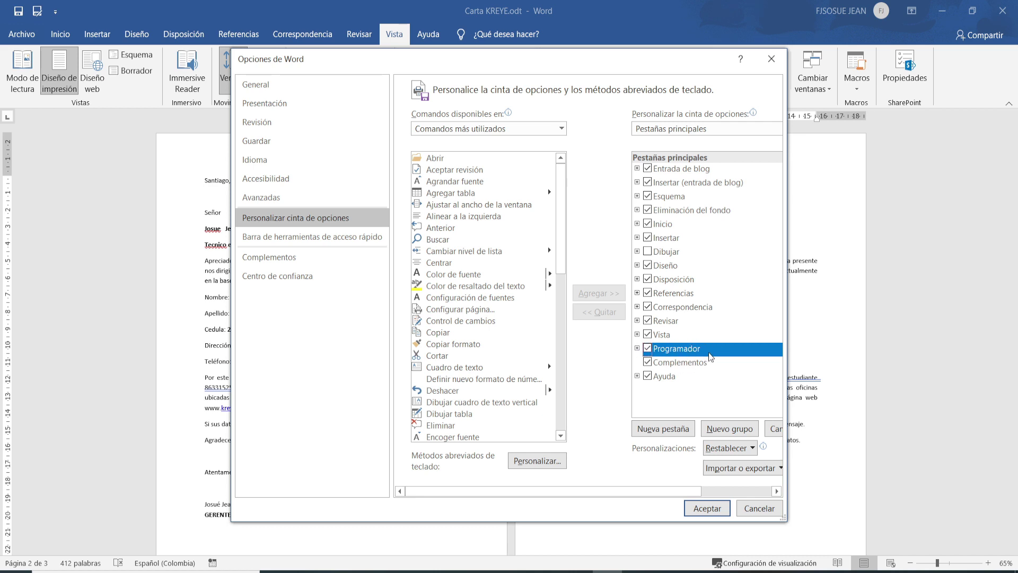
left_click(720, 508)
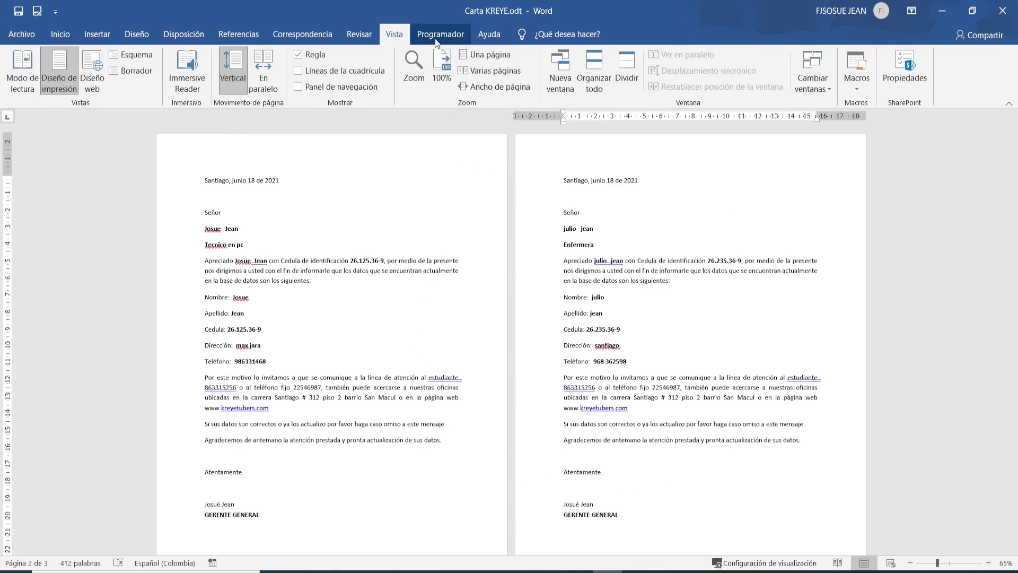
Switch to the Programador tab and launch the VBA editor with Alt+F11
left_click(462, 37)
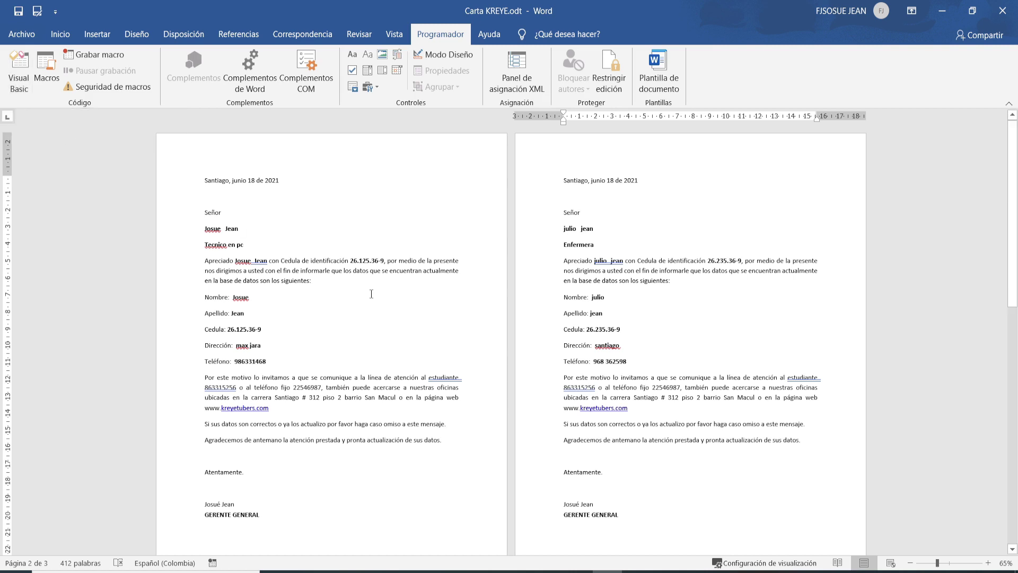
key("alt+F11")
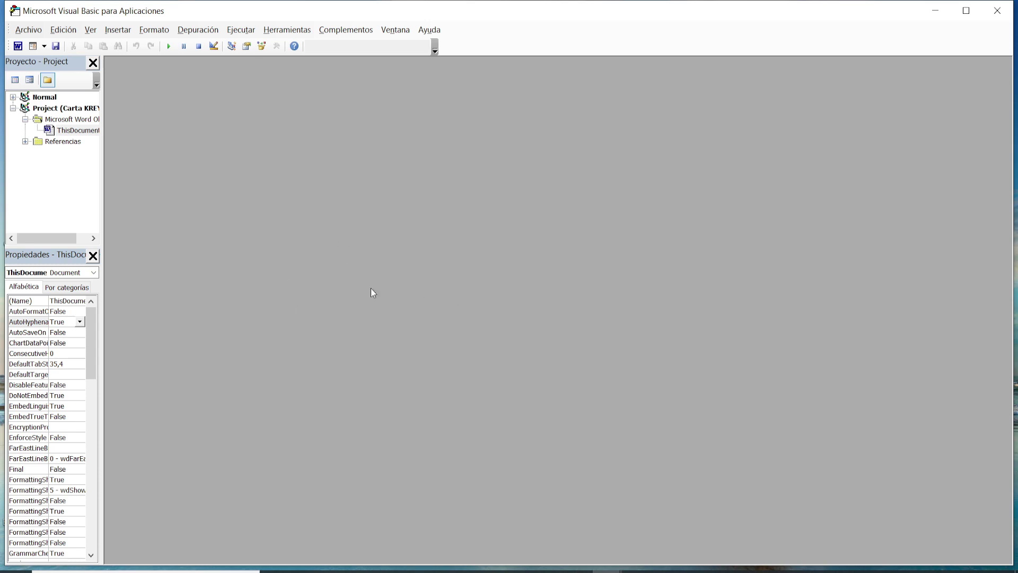
Insert Módulo1 via Insertar > Módulo, then minimize the VBA editor
left_click(118, 30)
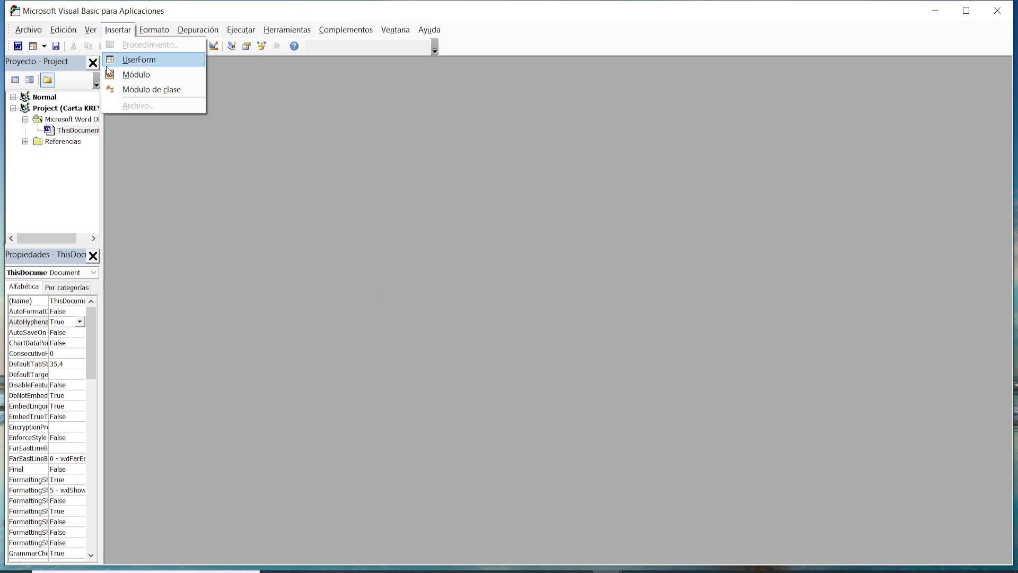
left_click(147, 74)
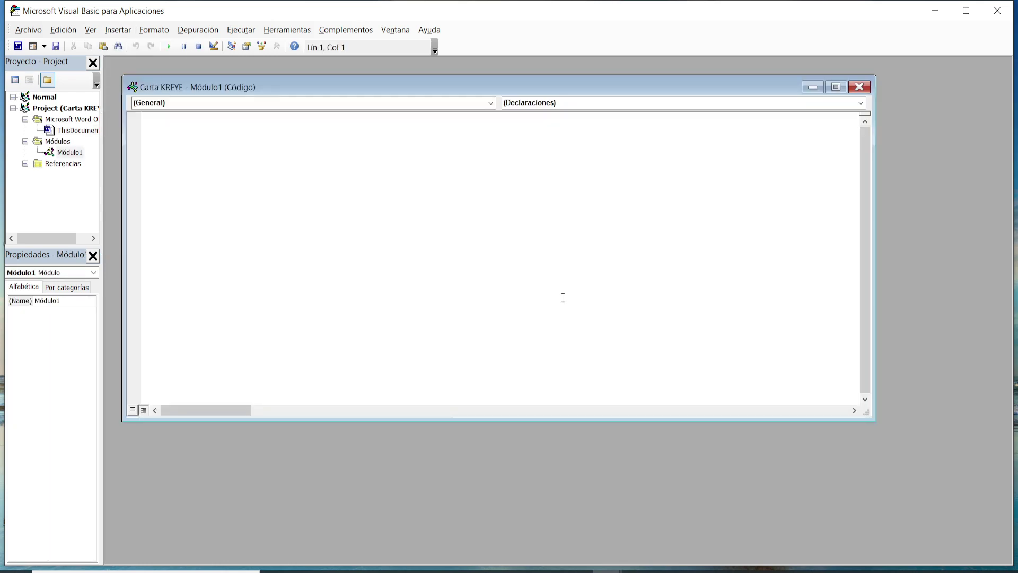
left_click(936, 10)
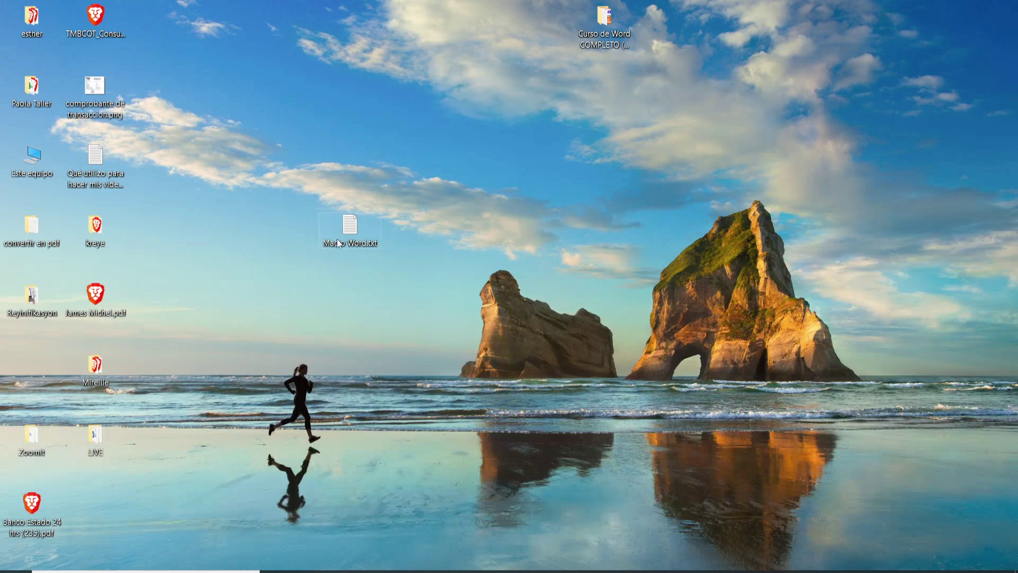
Open Macro Word.txt in Notepad, copy all of its macro code, and close Notepad
left_click_drag(495, 242, 472, 240)
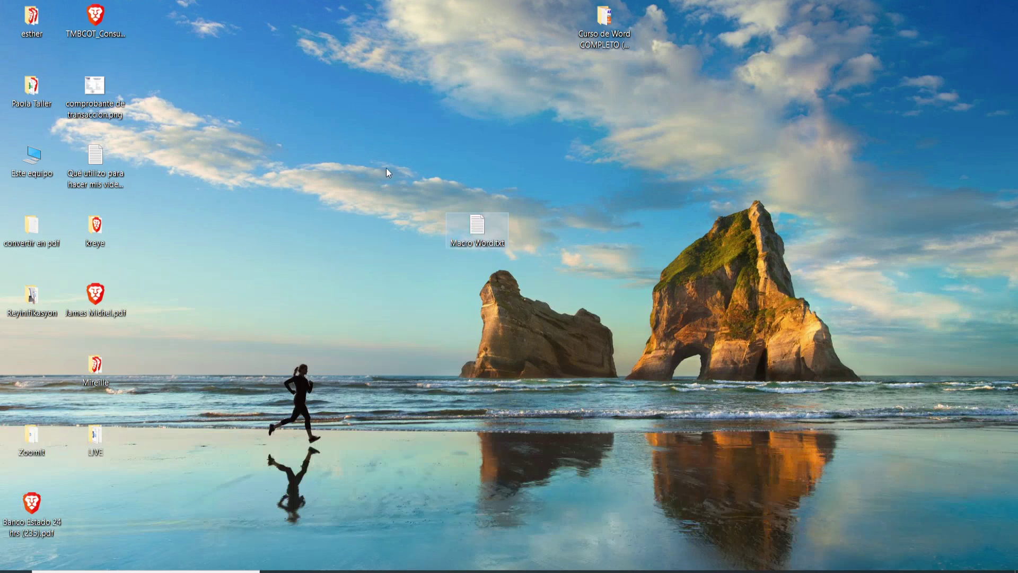
double_click(472, 240)
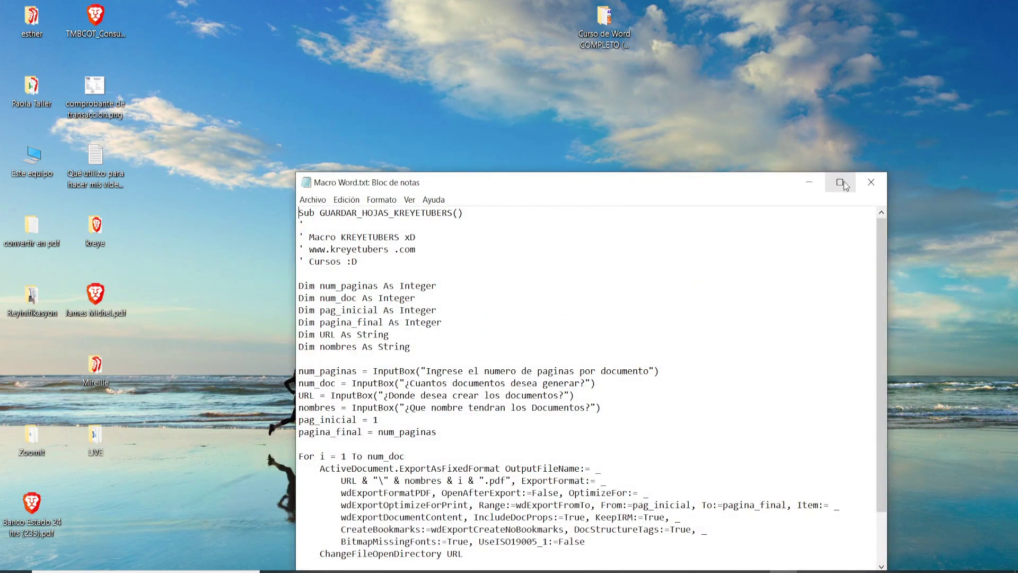
left_click(842, 179)
left_click_drag(106, 446, 6, 27)
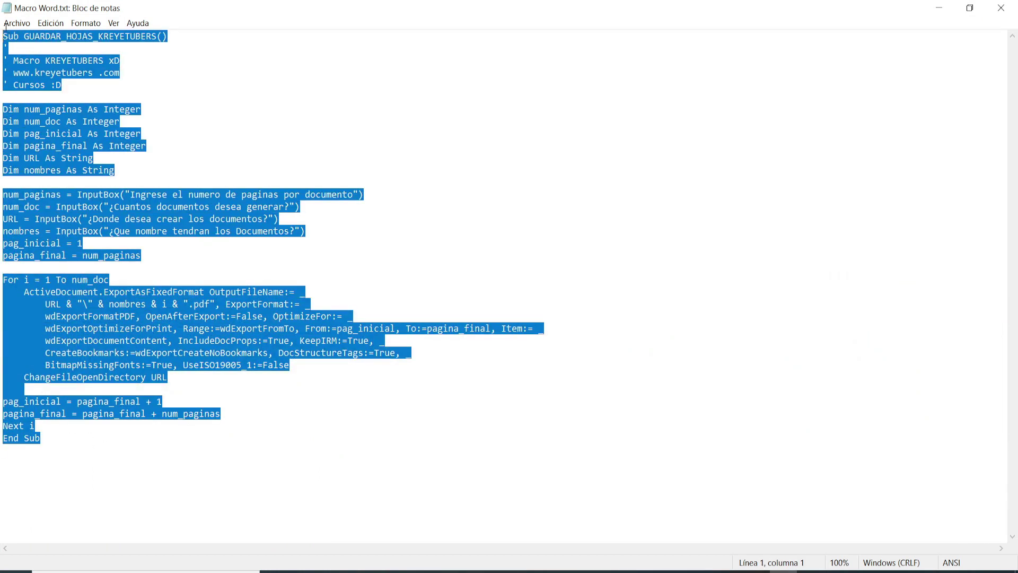
right_click(41, 46)
left_click(85, 84)
left_click(1012, 13)
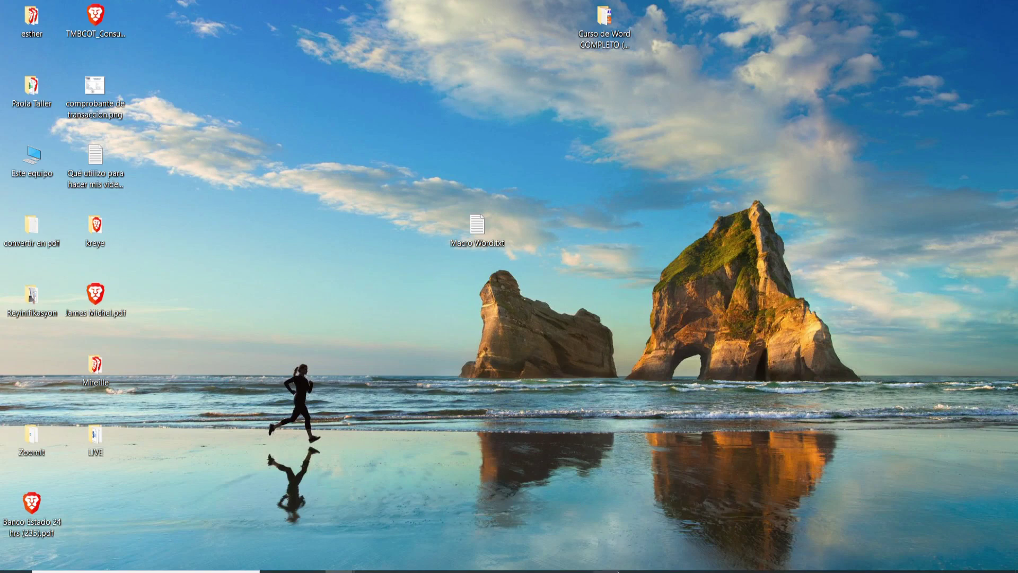
Paste the copied macro into Módulo1, then close the VBA editor to return to the letter
left_click(676, 529)
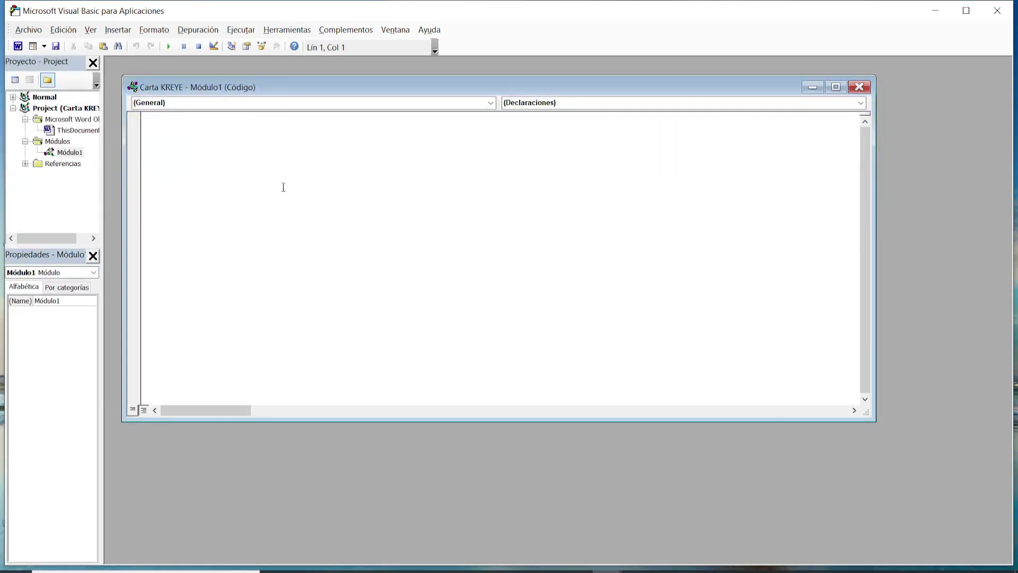
key("ctrl+v")
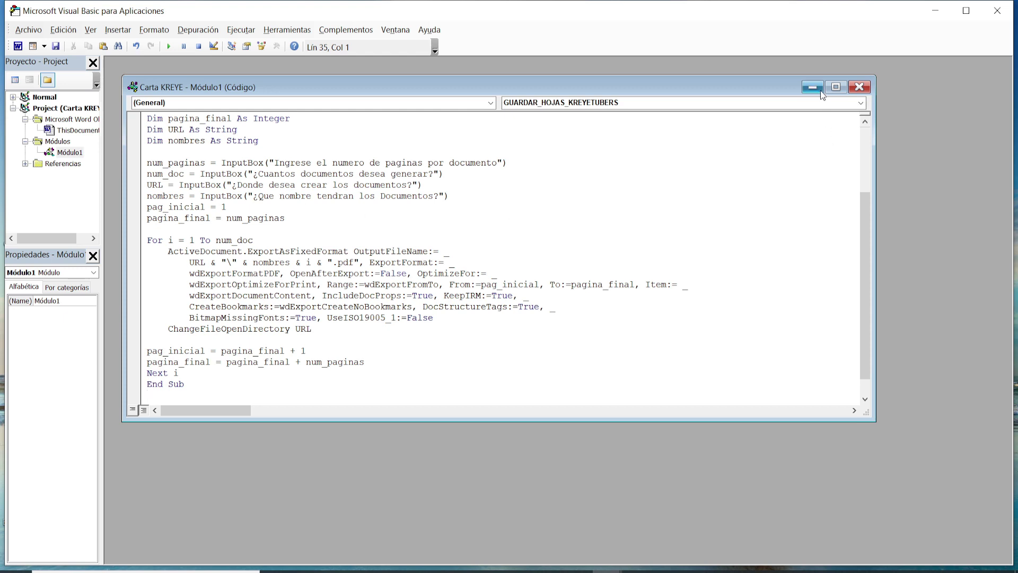
left_click(833, 88)
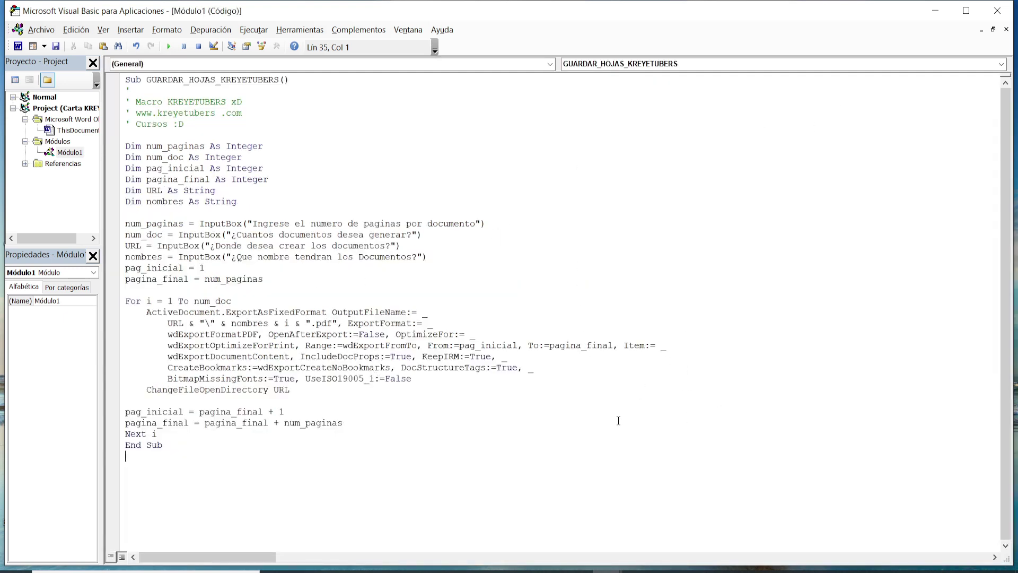
key("F5")
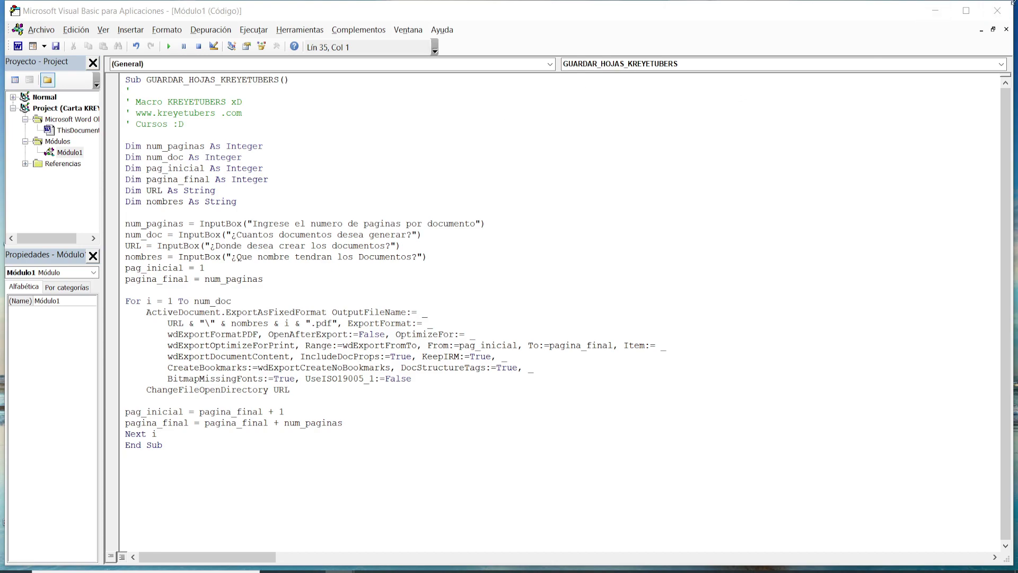
left_click(997, 11)
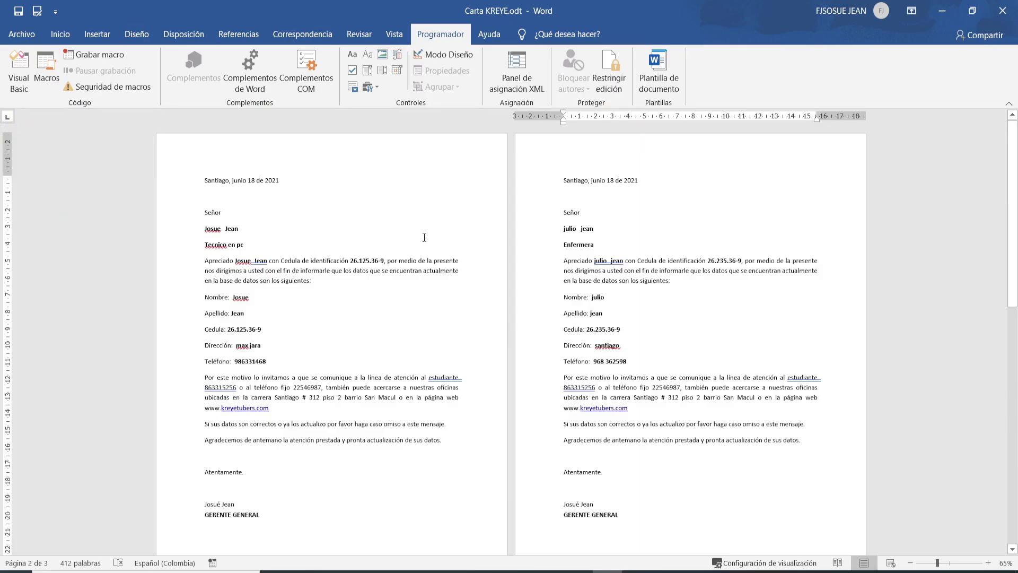
scroll(437, 257, "down", 3)
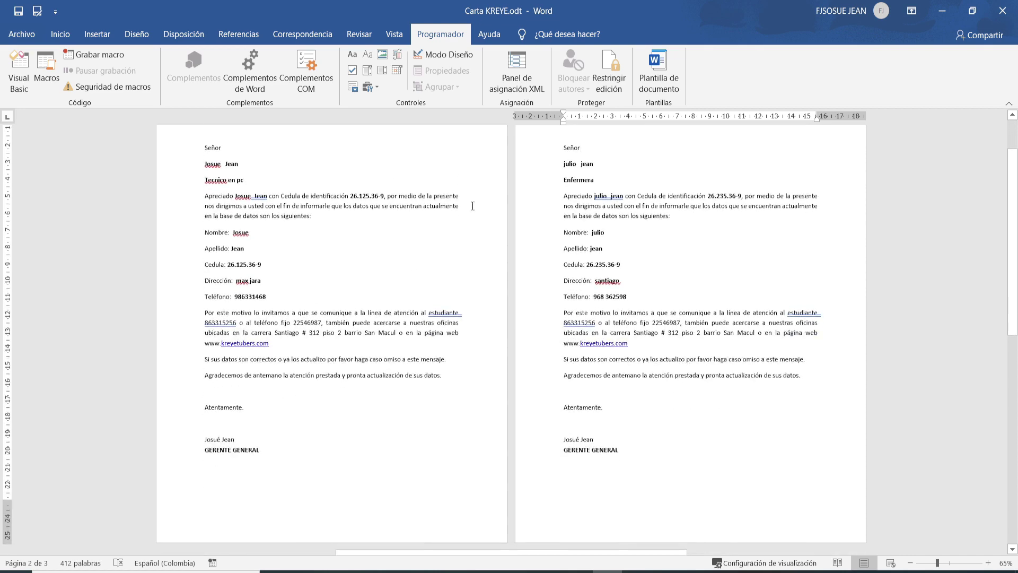
scroll(450, 317, "up", 2)
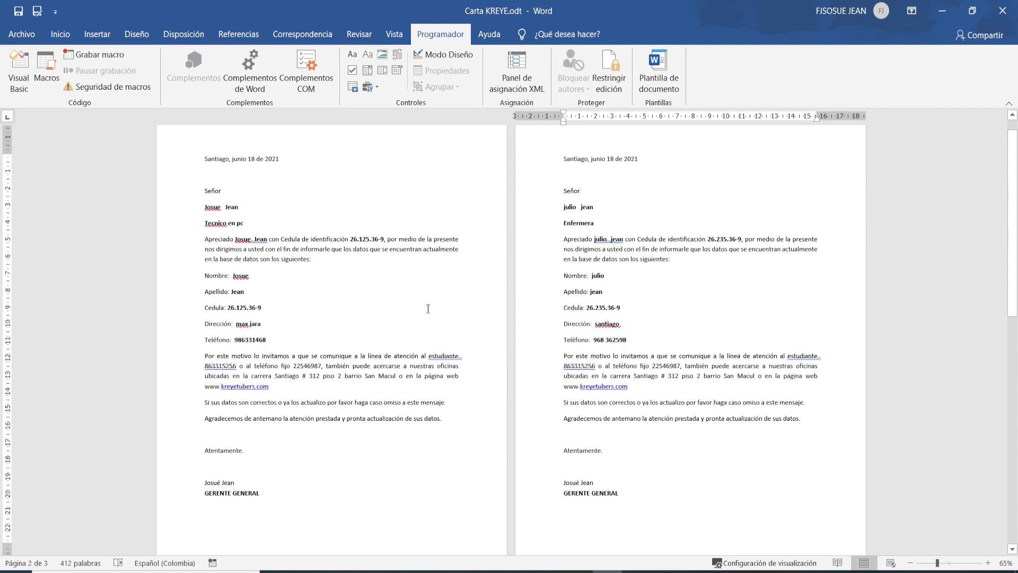
scroll(427, 489, "down", 5)
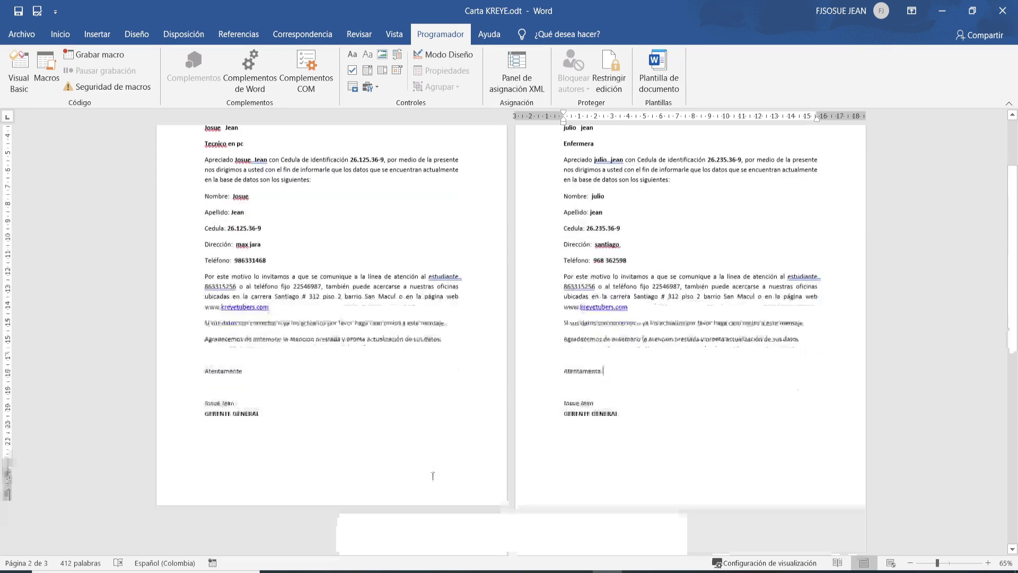
scroll(405, 400, "up", 2)
scroll(477, 406, "up", 2)
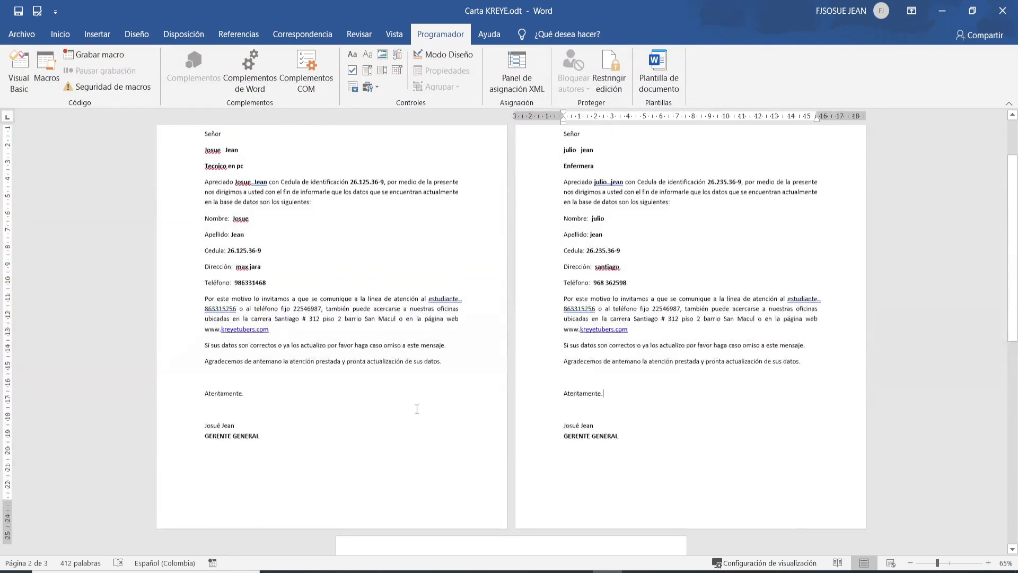
scroll(455, 290, "up", 1)
scroll(454, 290, "up", 1)
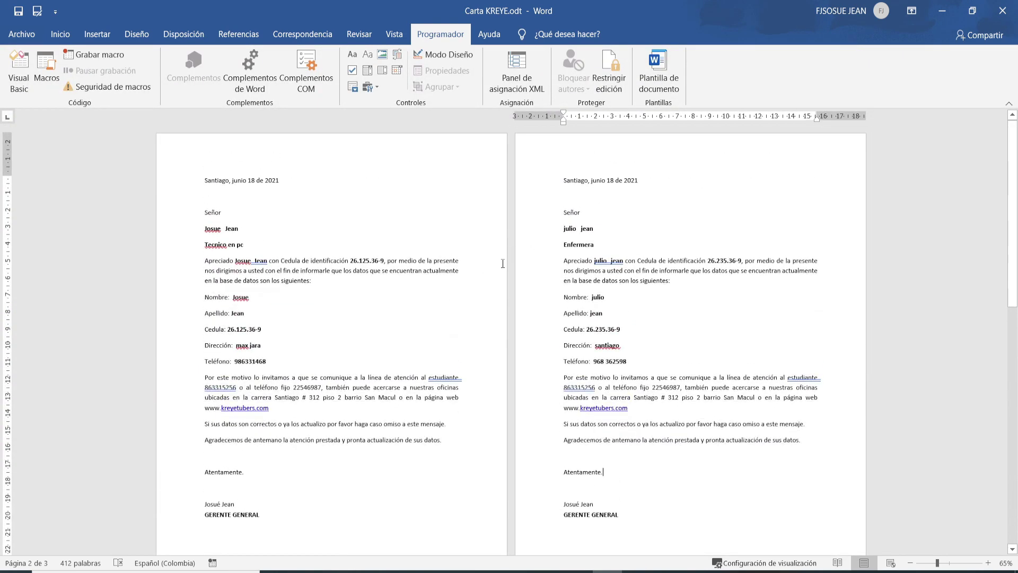
scroll(451, 242, "down", 1)
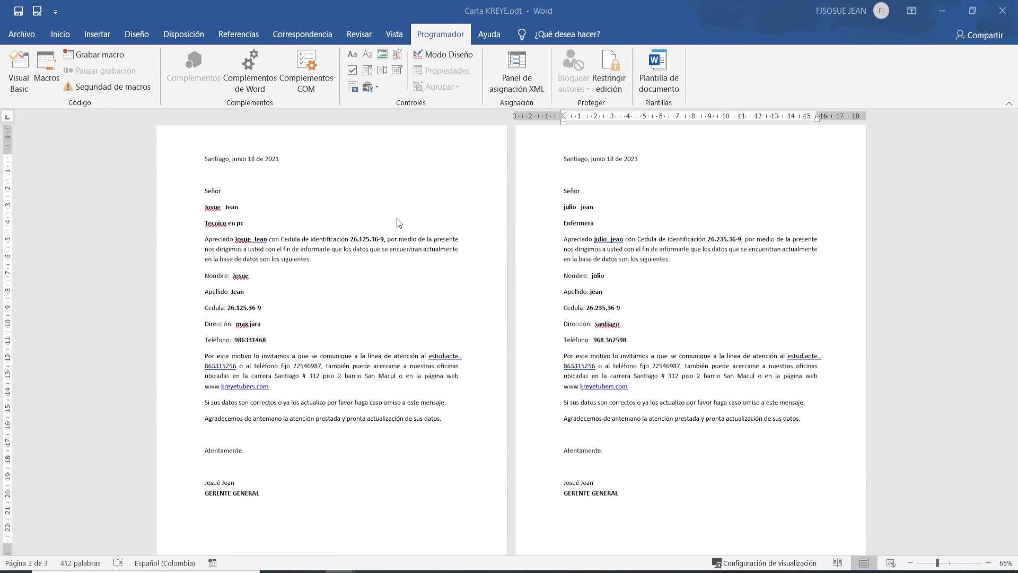
scroll(424, 302, "up", 1)
left_click(456, 388)
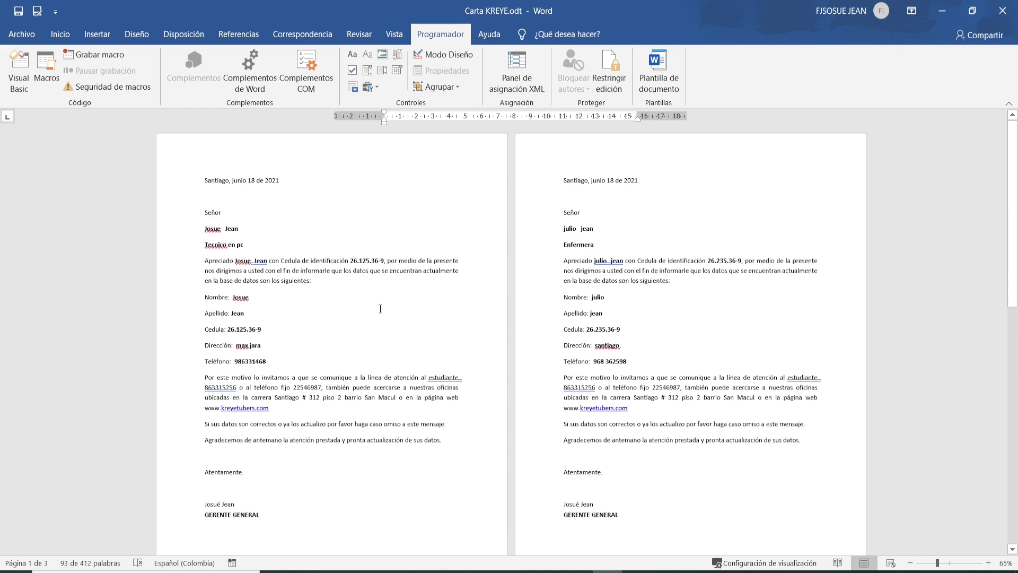
scroll(441, 265, "down", 2)
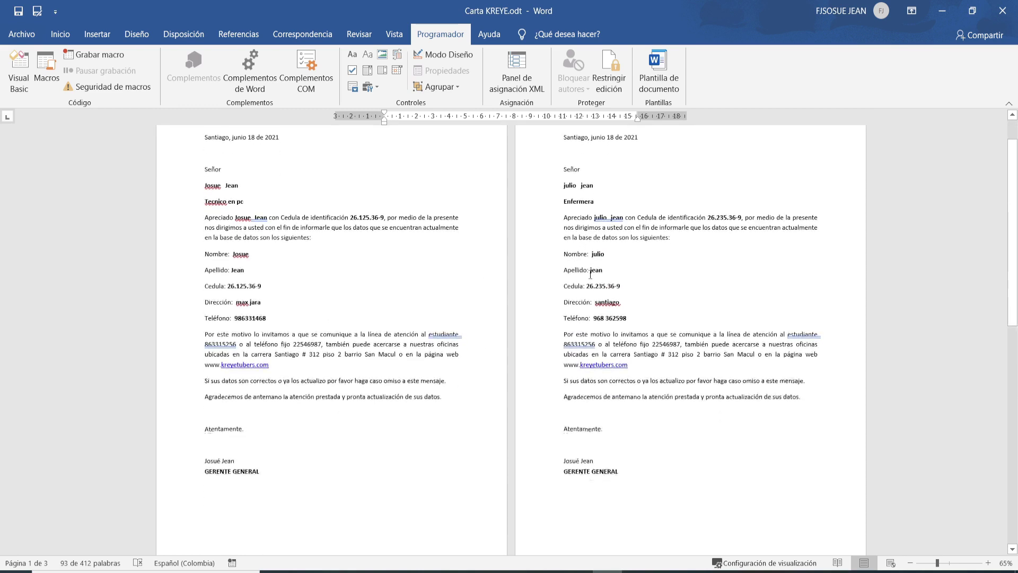
left_click(590, 374)
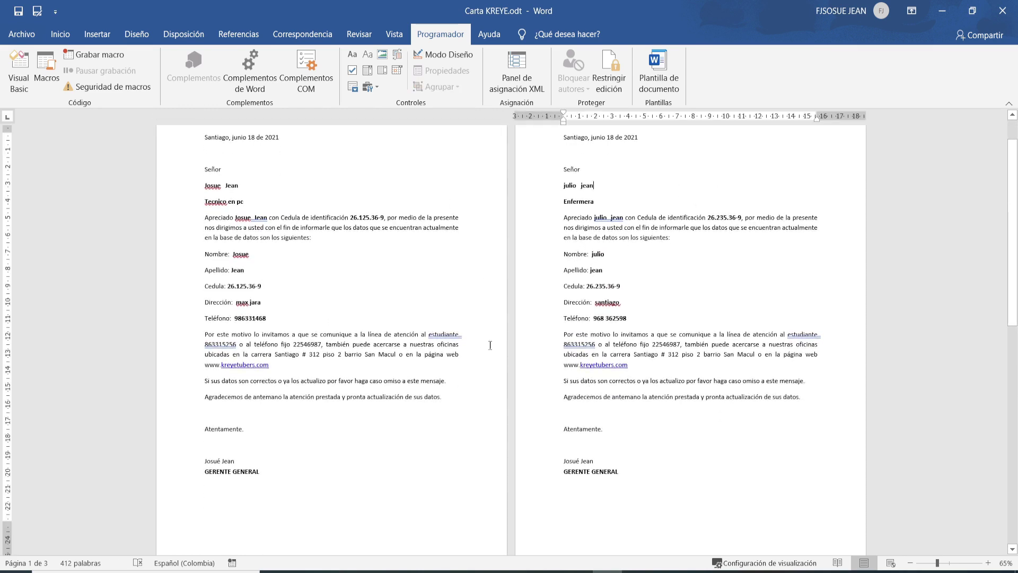
scroll(413, 344, "down", 1)
scroll(413, 344, "up", 2)
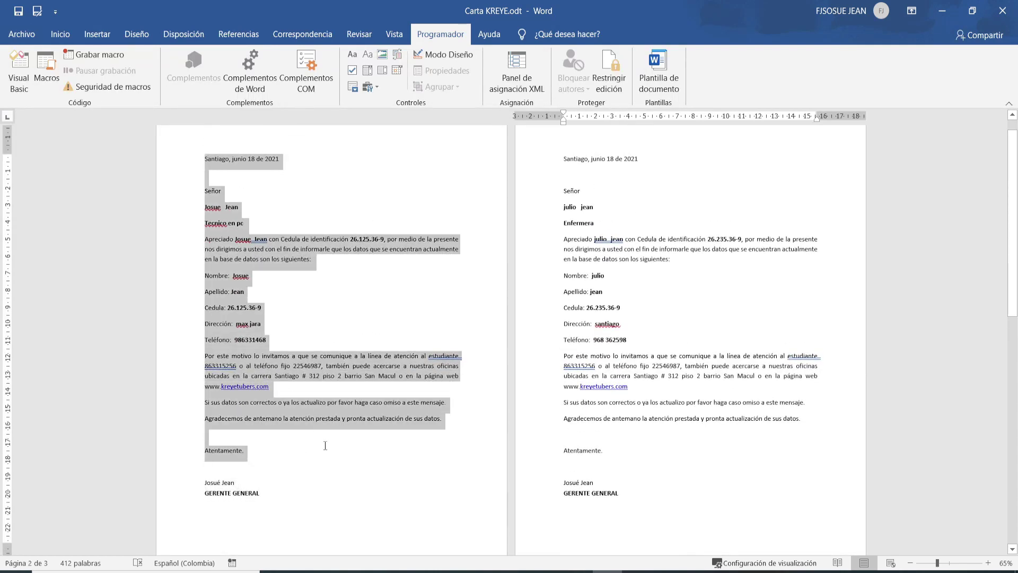
left_click(233, 191)
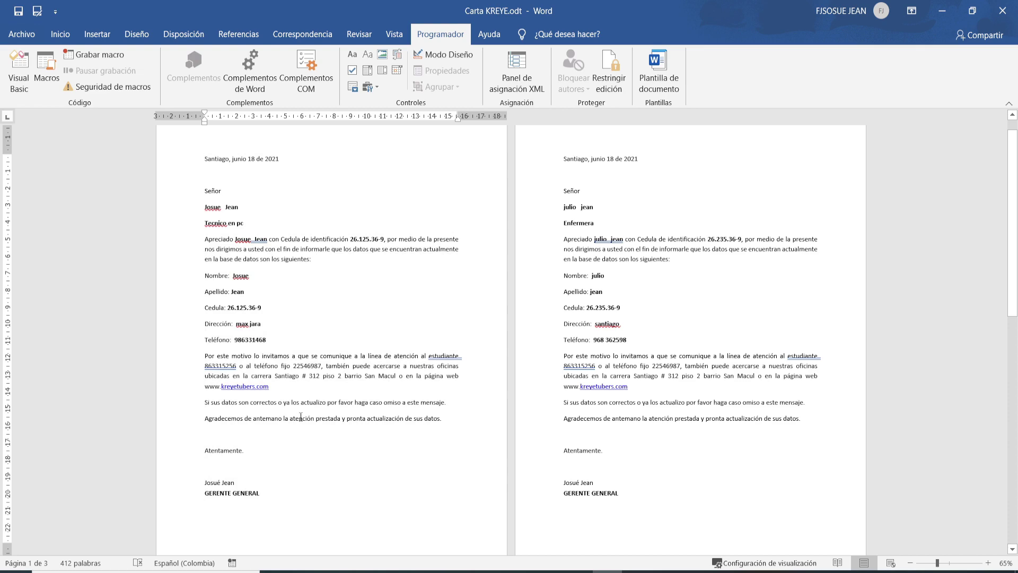
scroll(646, 362, "down", 2)
scroll(538, 236, "up", 3)
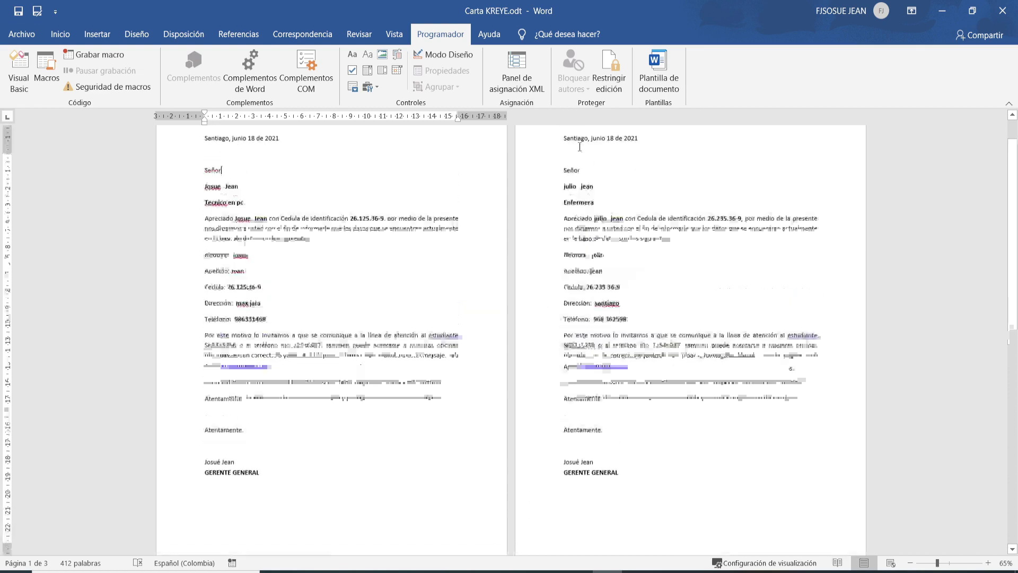
mouse_move(564, 11)
left_mouse_down()
mouse_move(573, 109)
mouse_move(524, 113)
left_mouse_up()
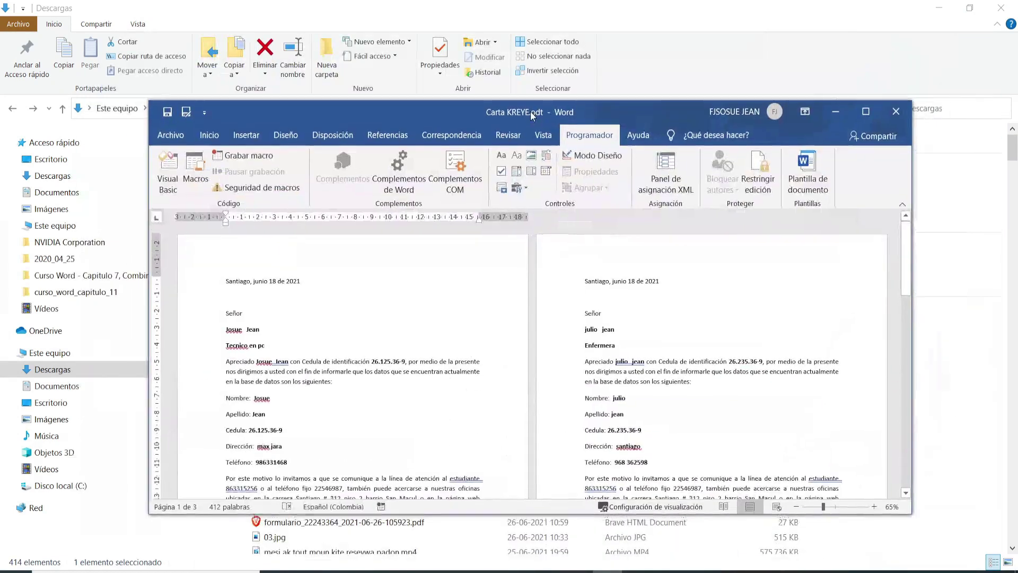
Run GUARDAR_HOJAS_KREYETUBERS from the Macros list with 1 page per document and 2 documents
left_click(869, 111)
left_click(54, 71)
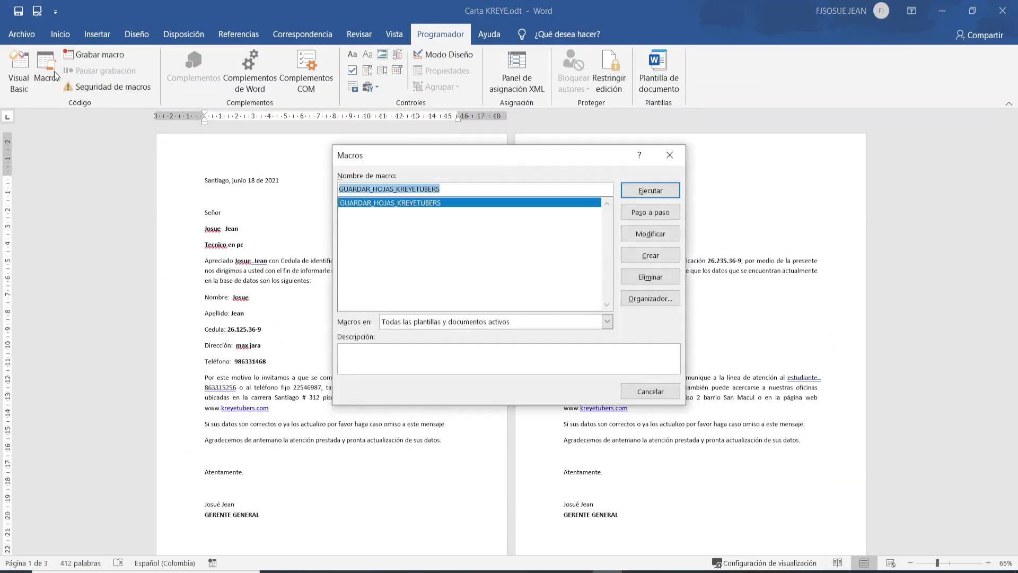
left_click(653, 190)
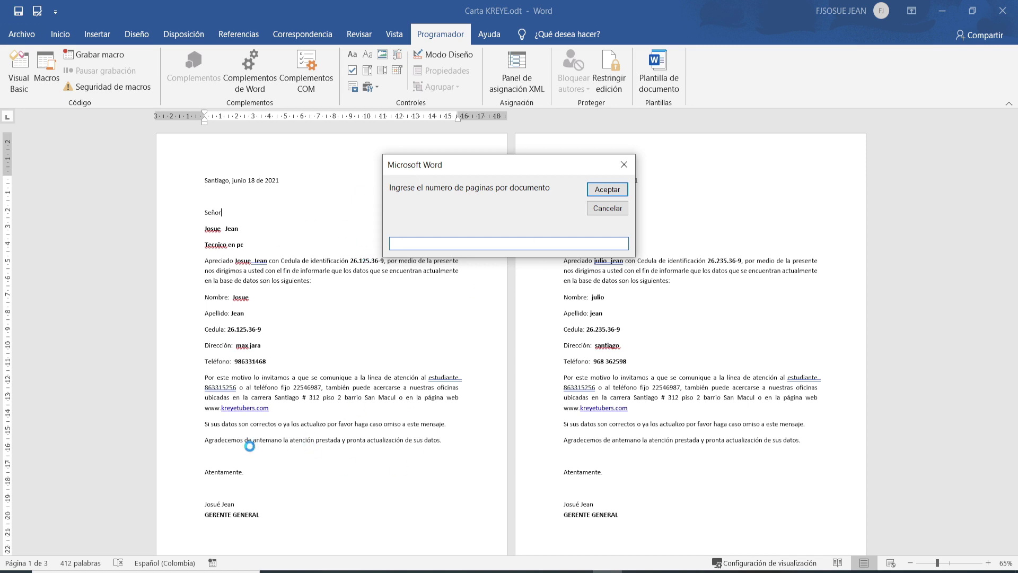
type("1")
left_click(607, 190)
type("2")
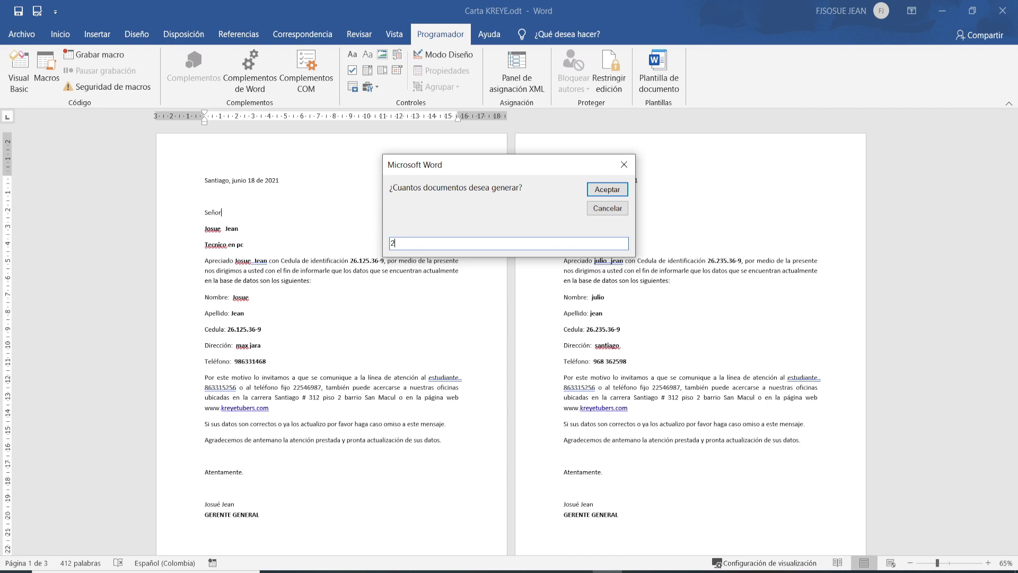
left_click(599, 209)
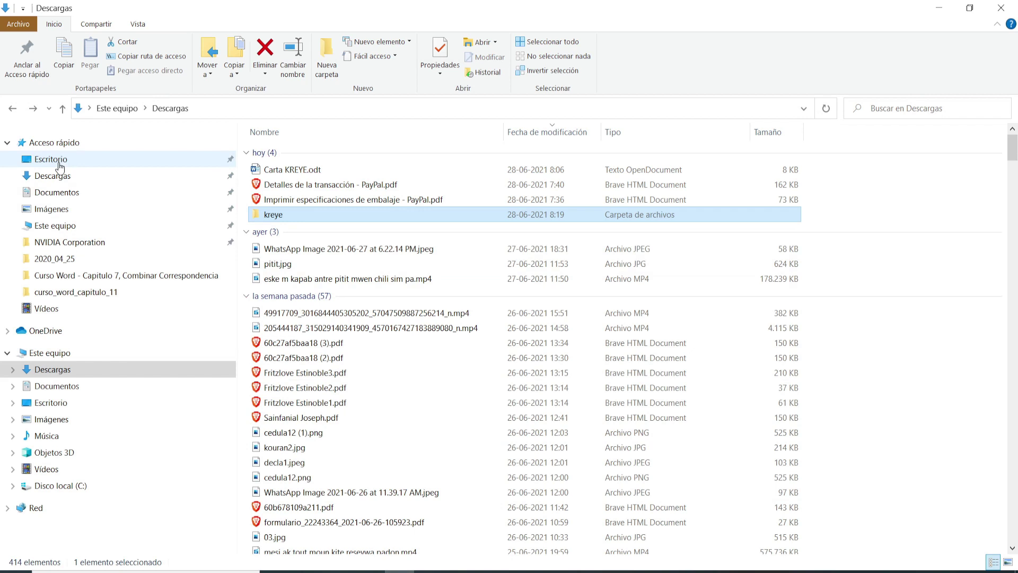
Create a new folder named lilo inside Escritorio > kreye and open it
left_click(51, 159)
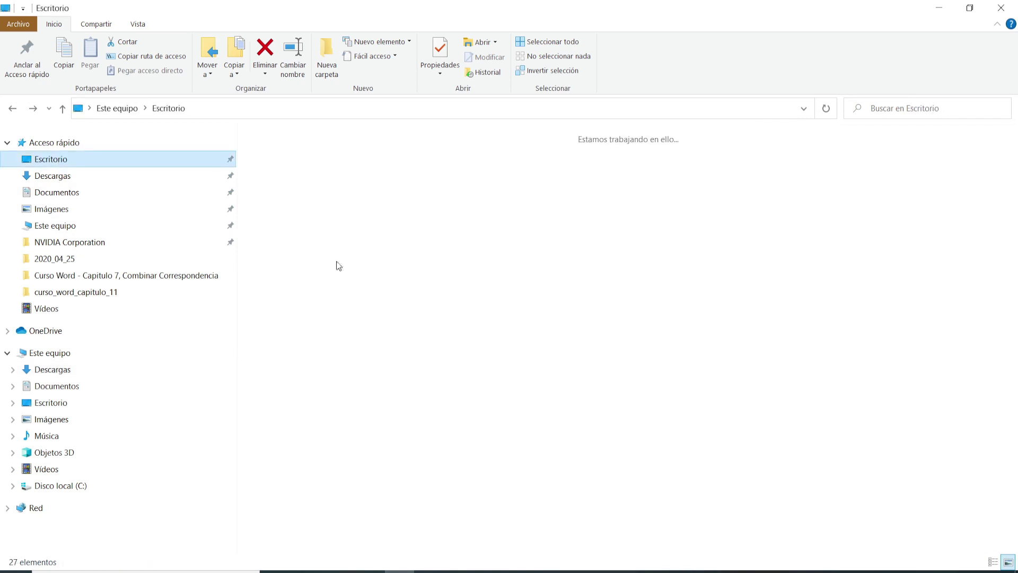
left_click(714, 452)
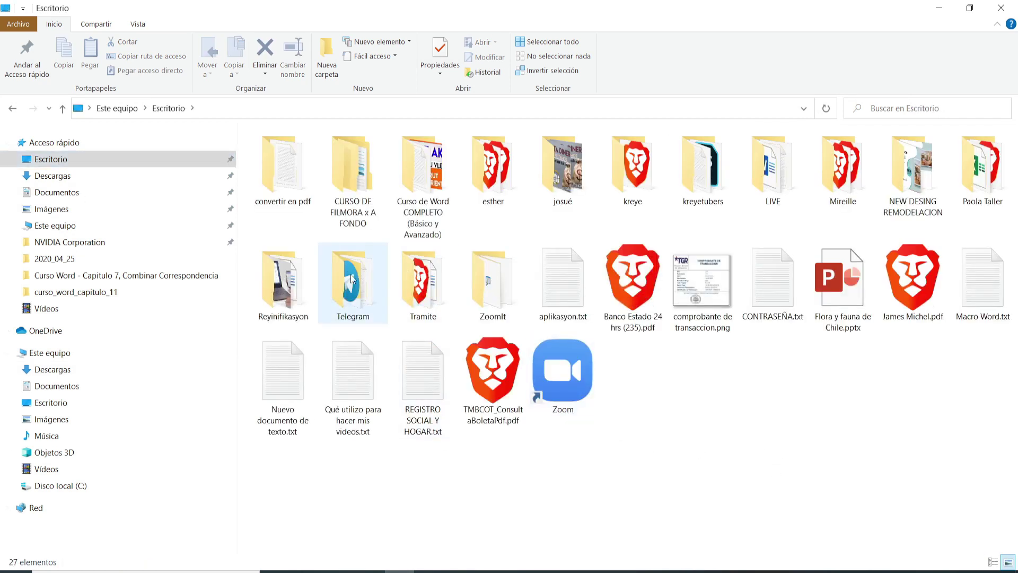
double_click(640, 189)
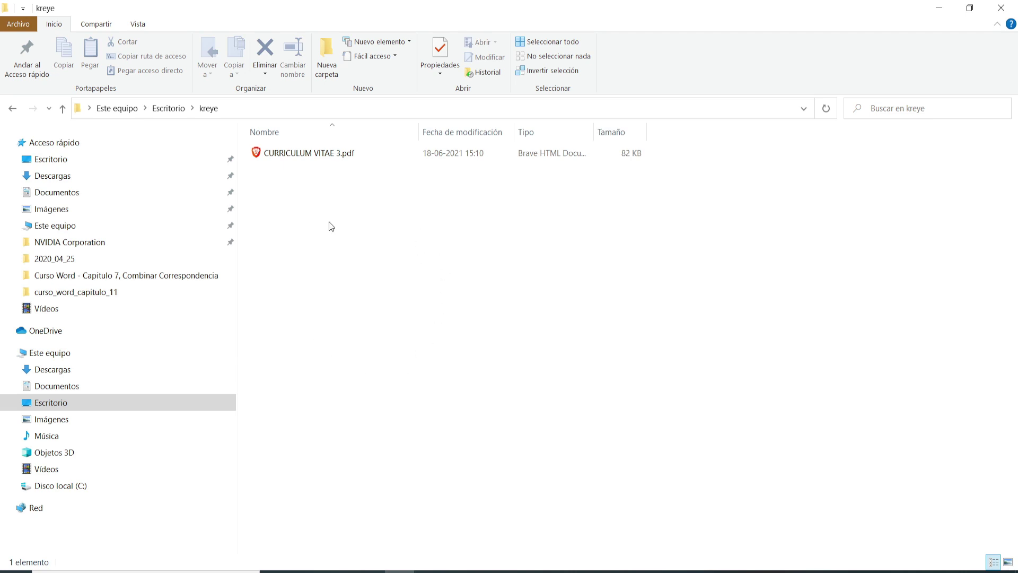
left_click(327, 58)
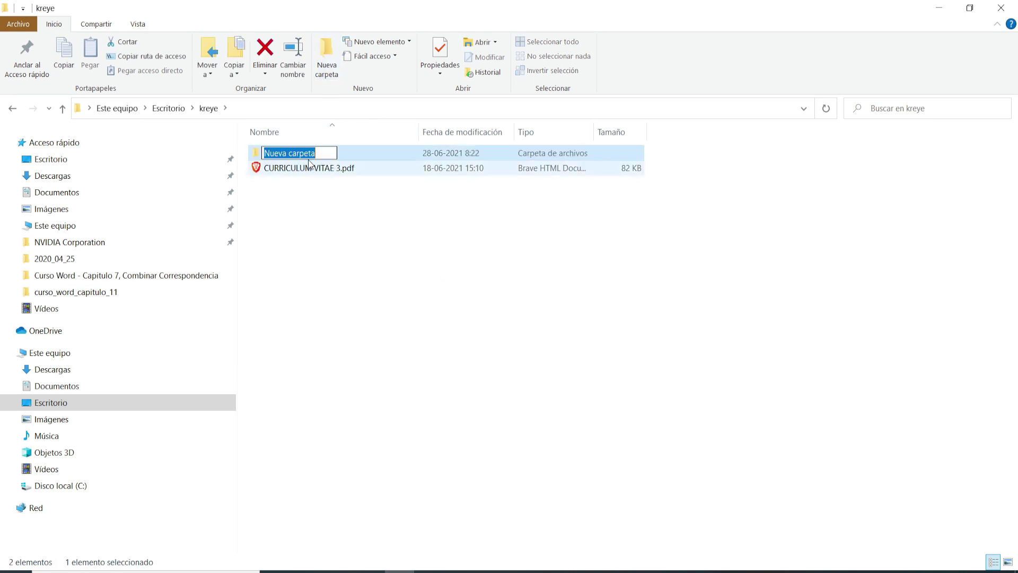
type("lilo")
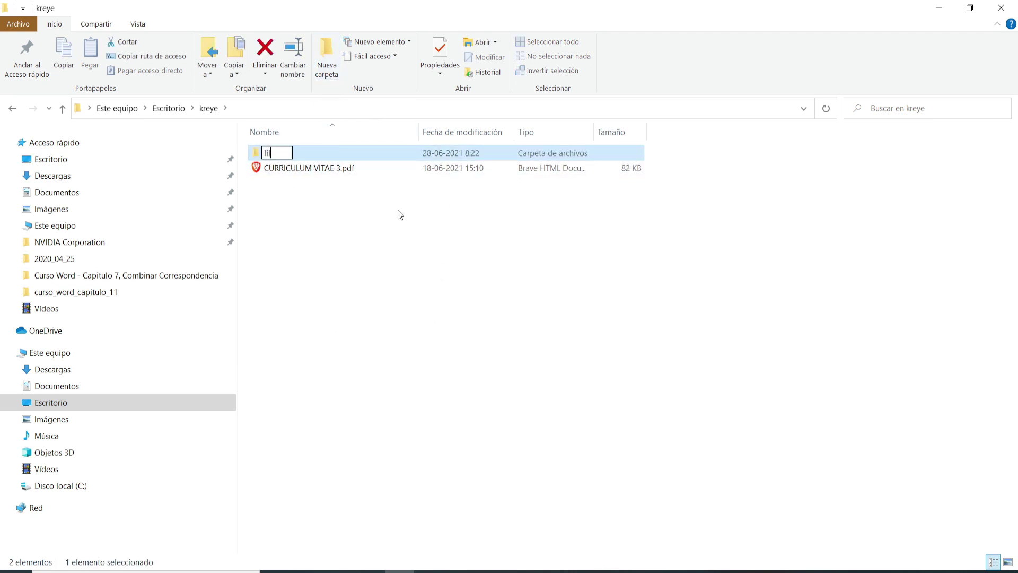
left_click(401, 248)
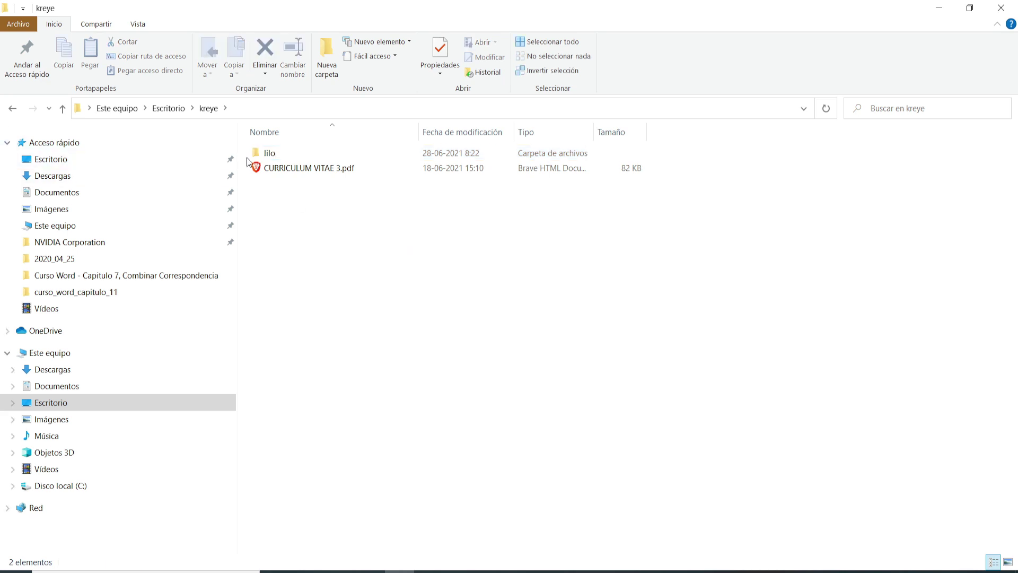
left_click(286, 154)
double_click(286, 153)
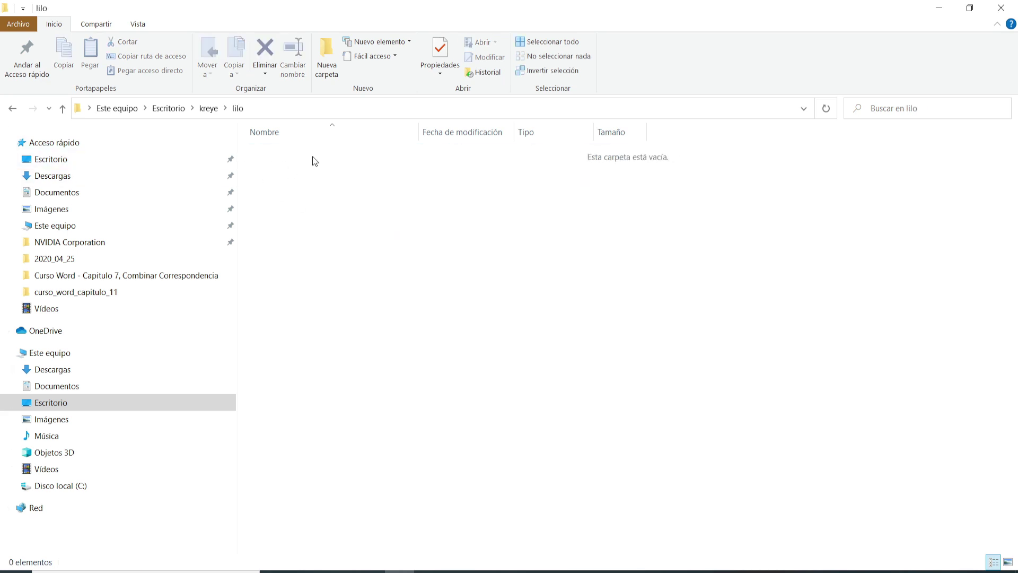
Copy the lilo folder's full path from the address bar and return to Word's prompt
left_click(332, 108)
left_click(316, 190)
left_click(12, 108)
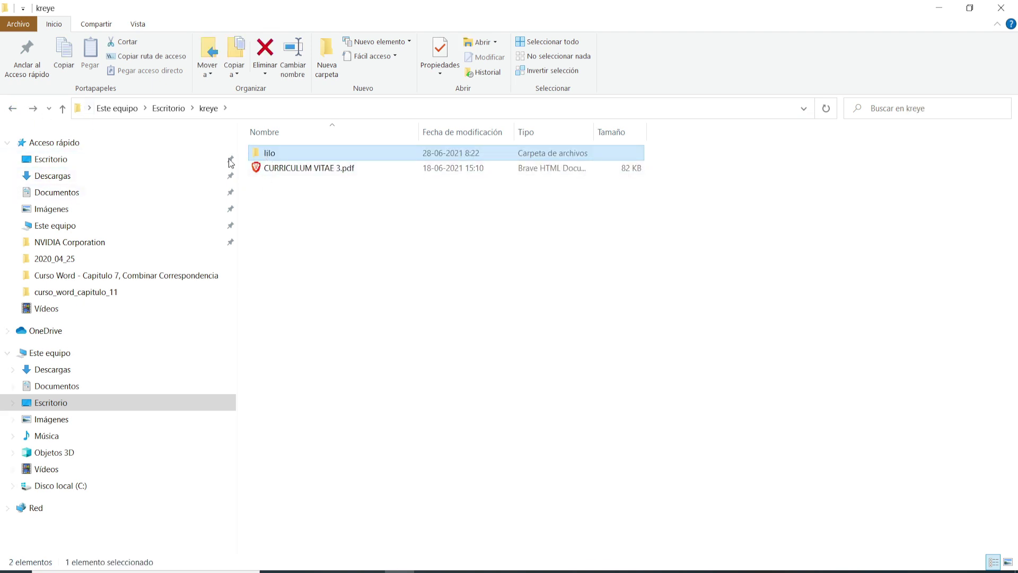
double_click(271, 153)
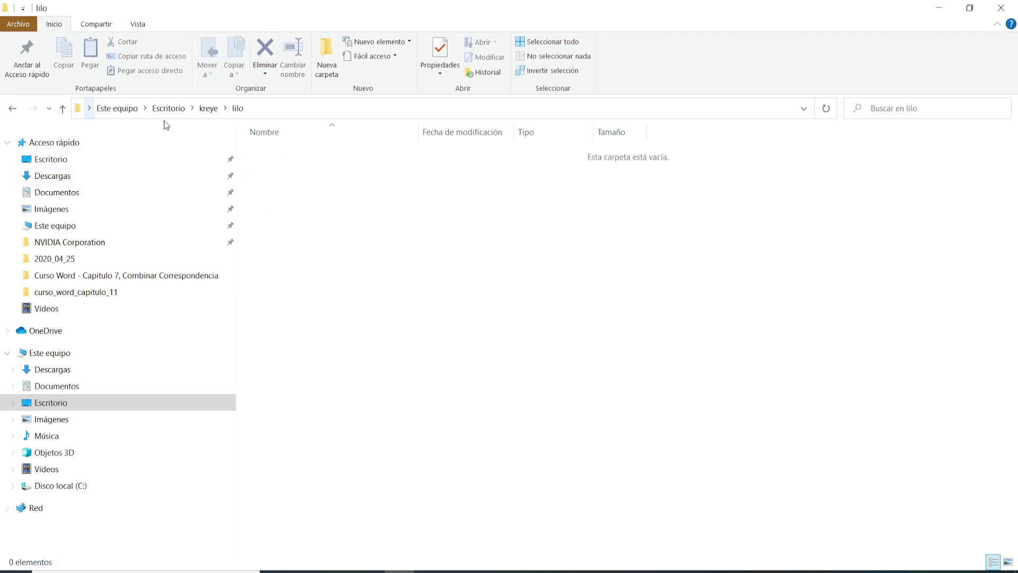
left_click(352, 113)
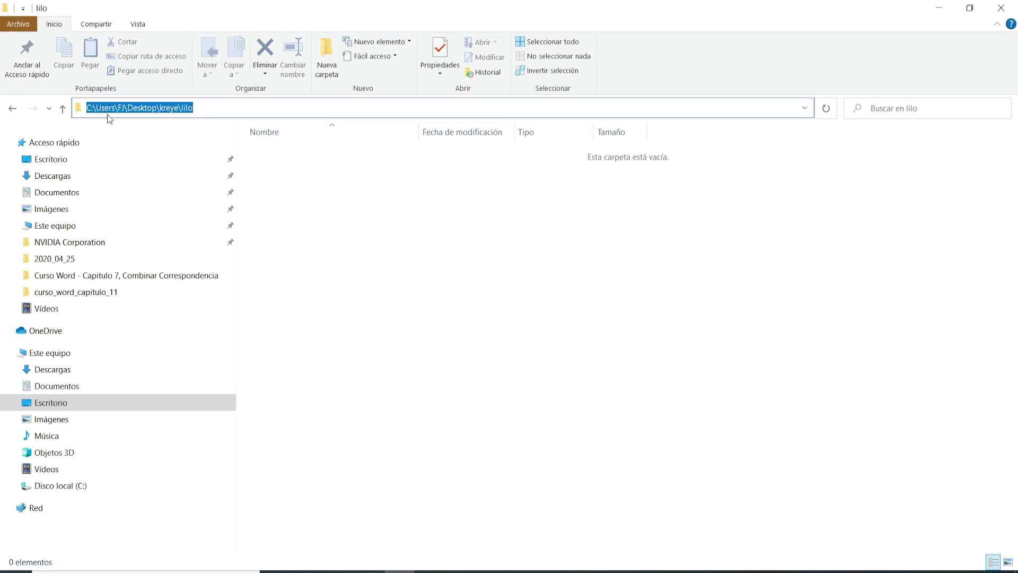
right_click(180, 108)
left_click(207, 147)
left_click(607, 570)
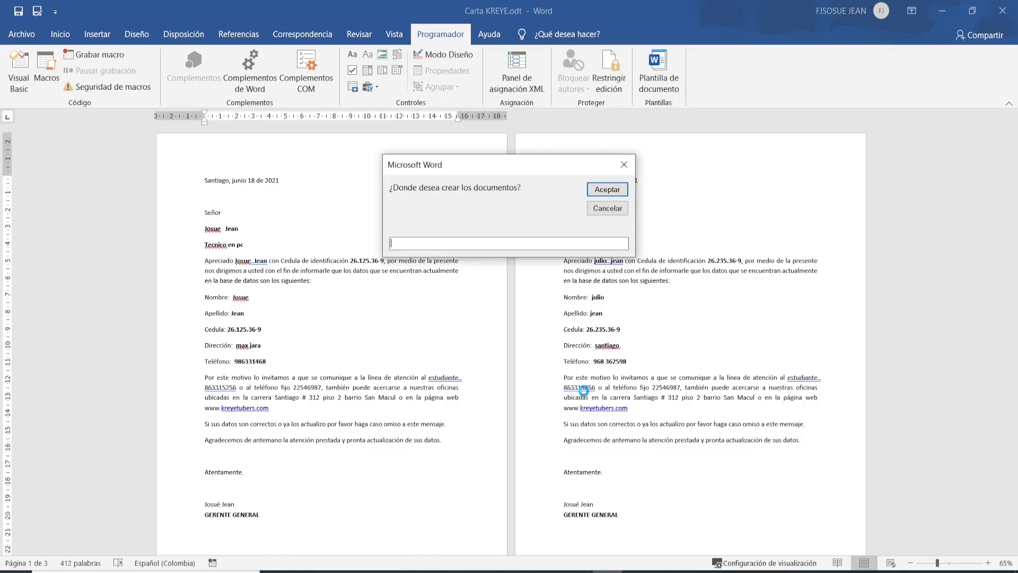
Paste the lilo path as the output folder and use 'j' as the documents' base name
right_click(428, 243)
left_click(444, 295)
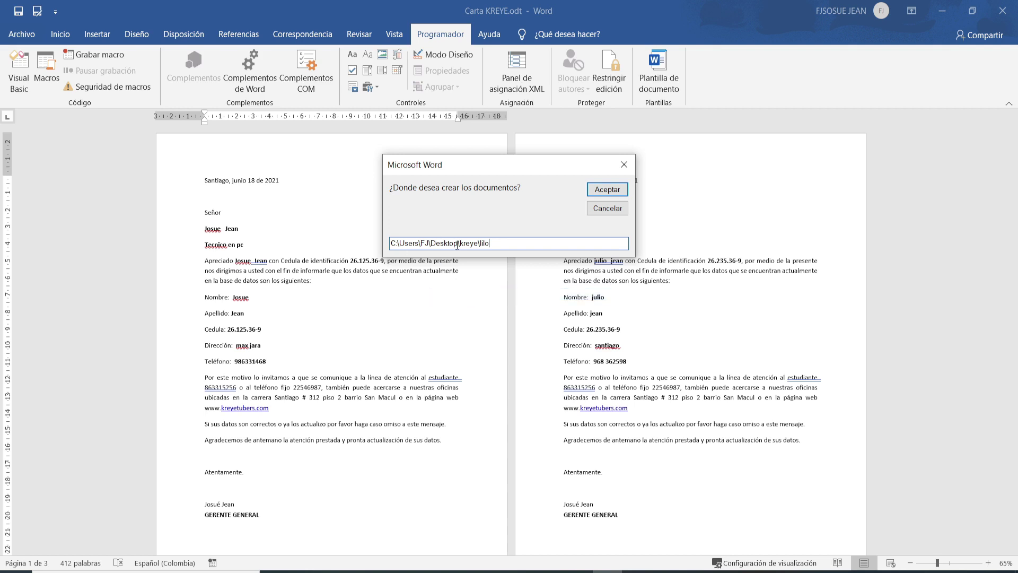
left_click(610, 190)
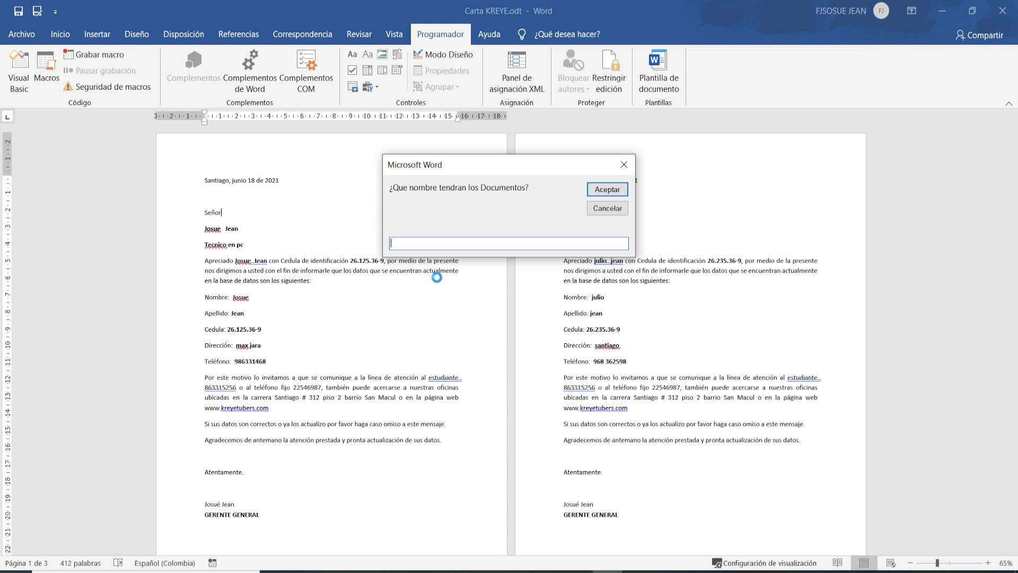
type("josue")
left_click(604, 191)
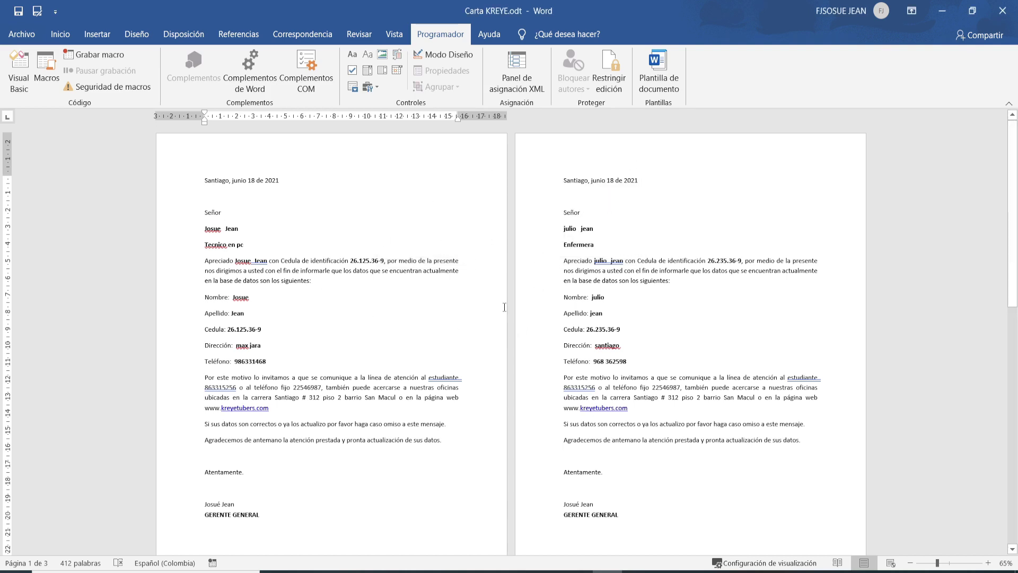
left_click(938, 11)
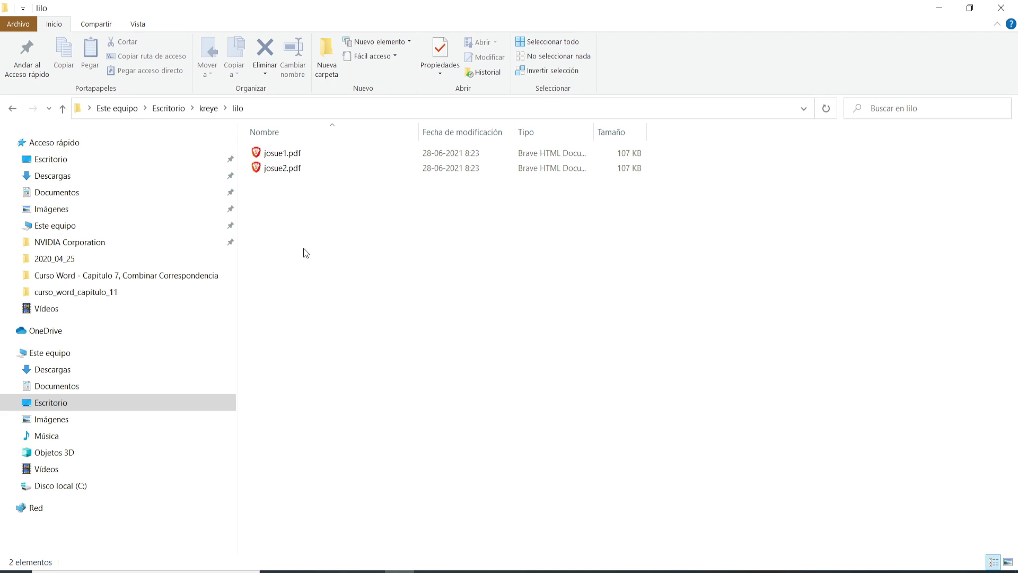
Go from kreye into the lilo folder and open the first export, josue1.pdf
left_click(16, 108)
left_click(414, 224)
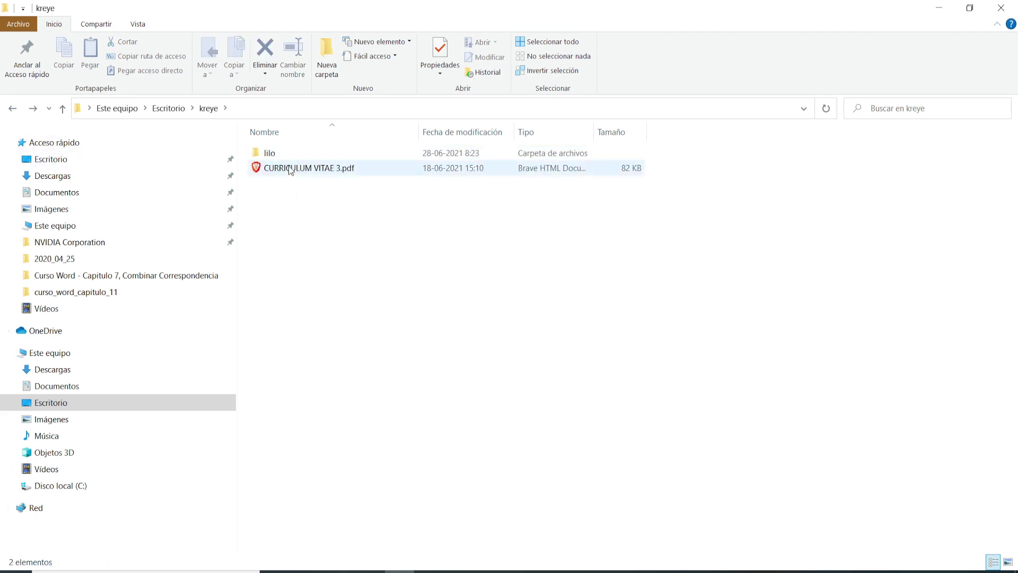
double_click(282, 154)
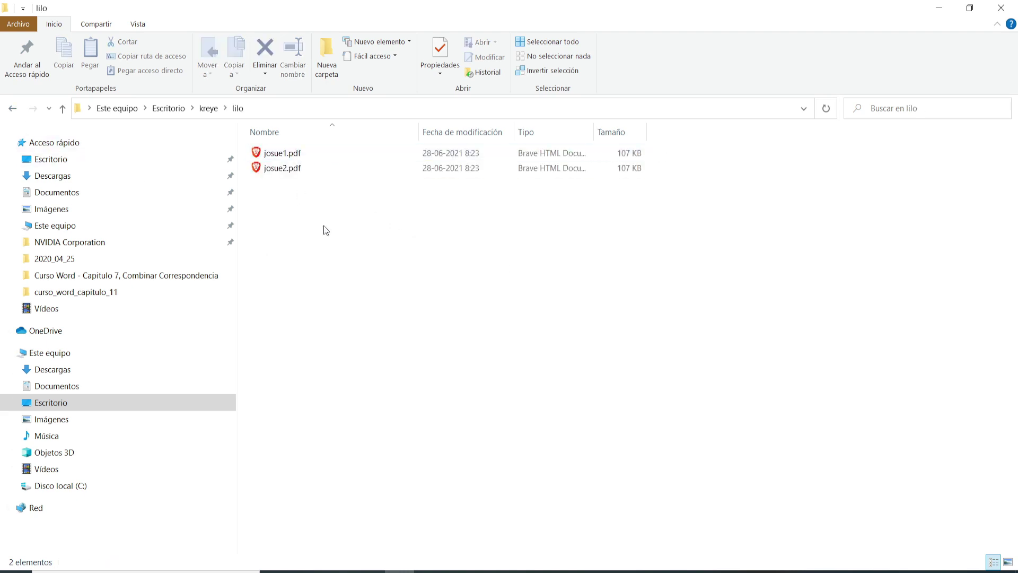
double_click(286, 154)
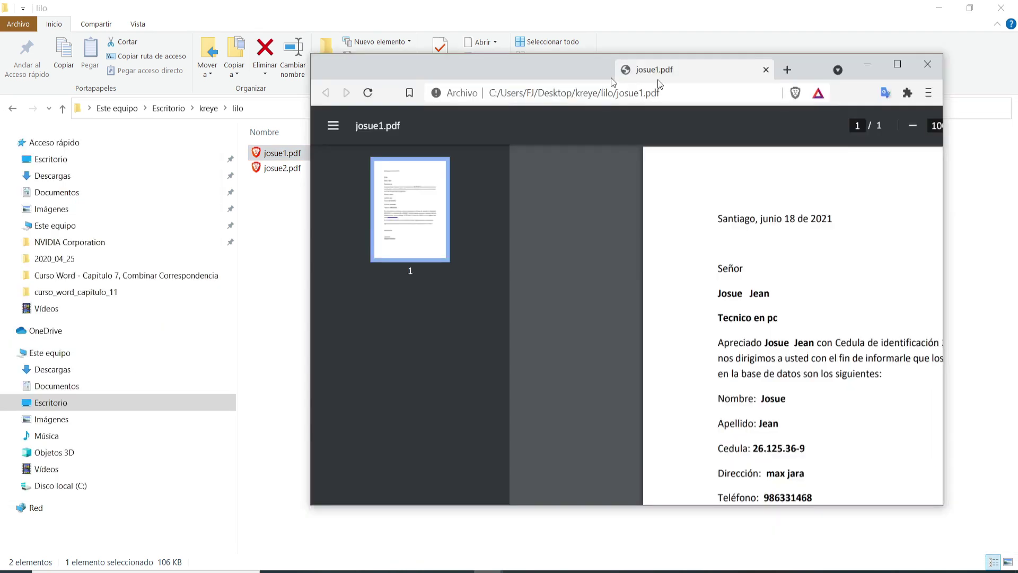
Close josue1.pdf, then open and close josue2.pdf, the second exported letter
scroll(563, 299, "down", 5)
scroll(583, 291, "up", 3)
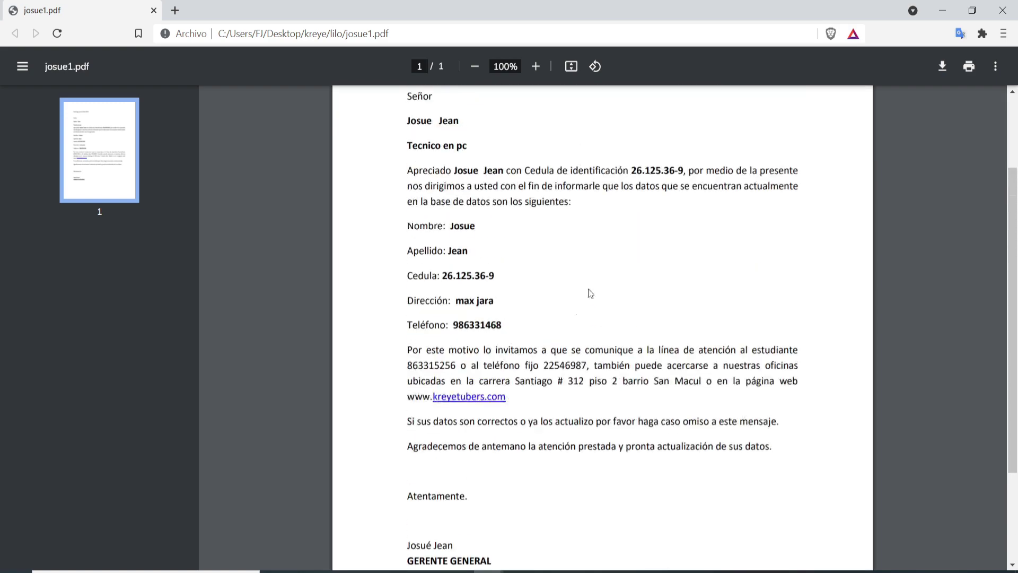
key("ctrl+w")
double_click(304, 168)
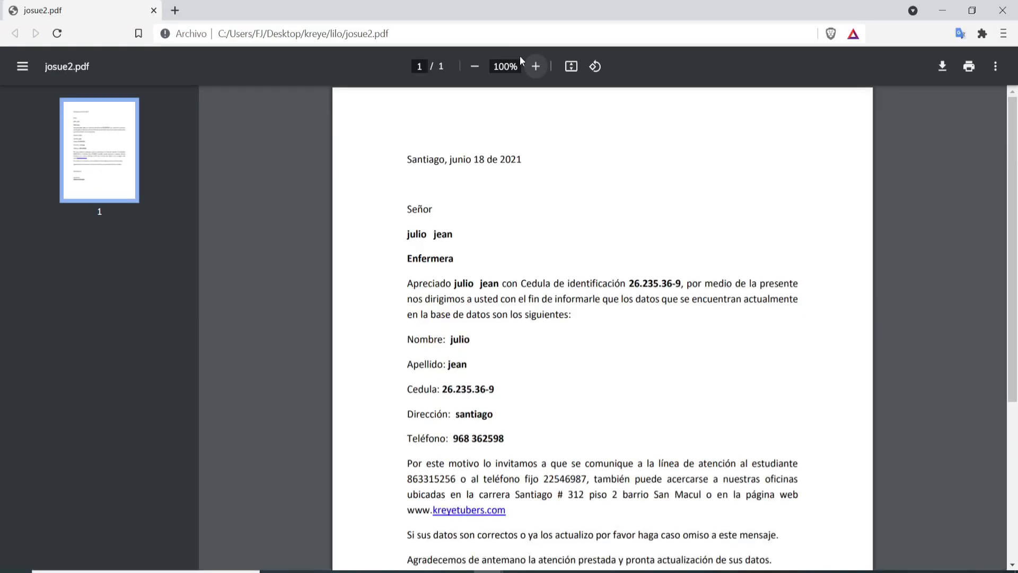
left_click(999, 11)
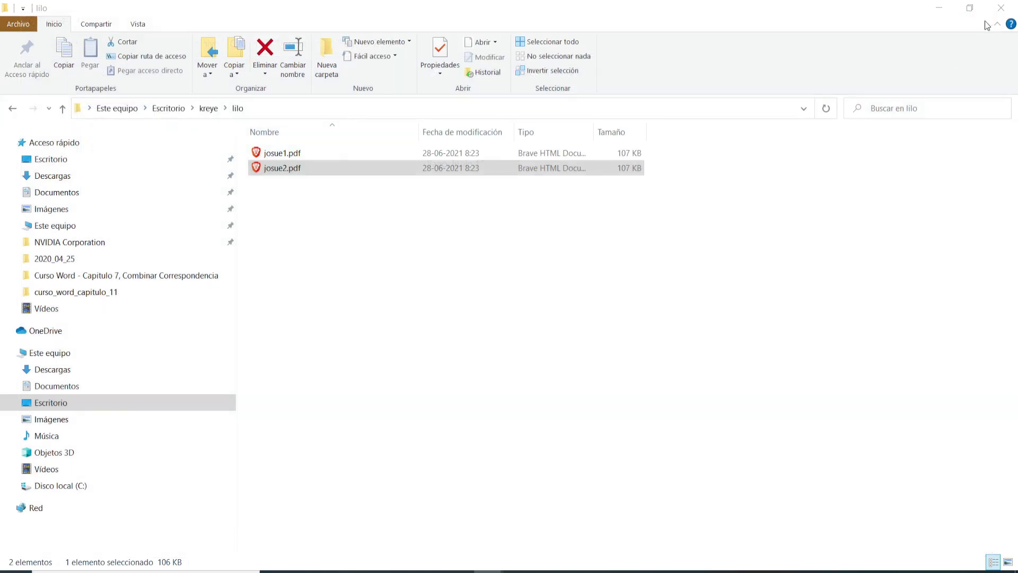
Reopen josue1.pdf, resize its viewer window, look it over and close it
left_click(369, 239)
left_click(302, 155)
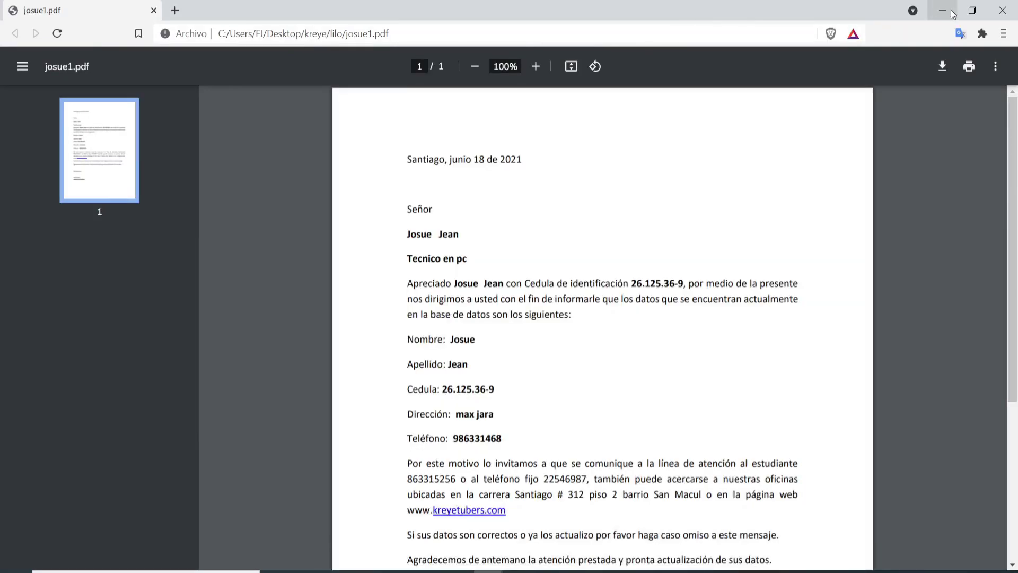
left_click(971, 10)
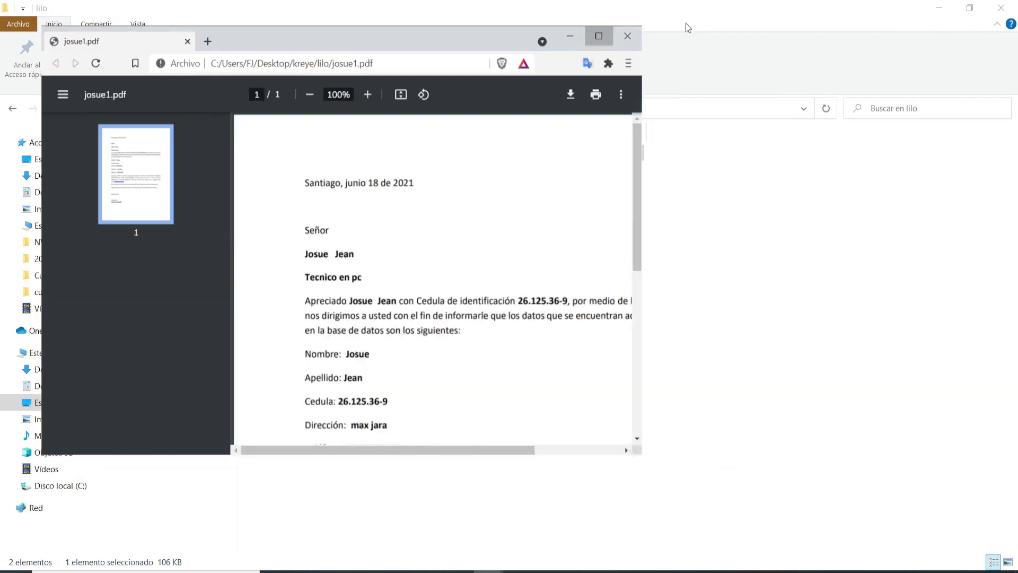
left_click(599, 36)
scroll(1012, 347, "down", 5)
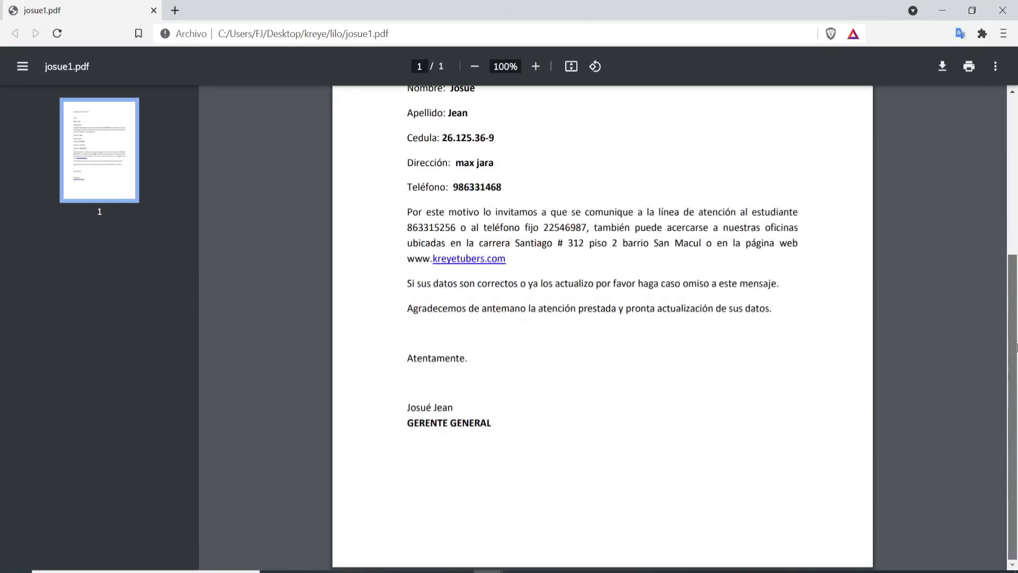
scroll(1015, 348, "up", 5)
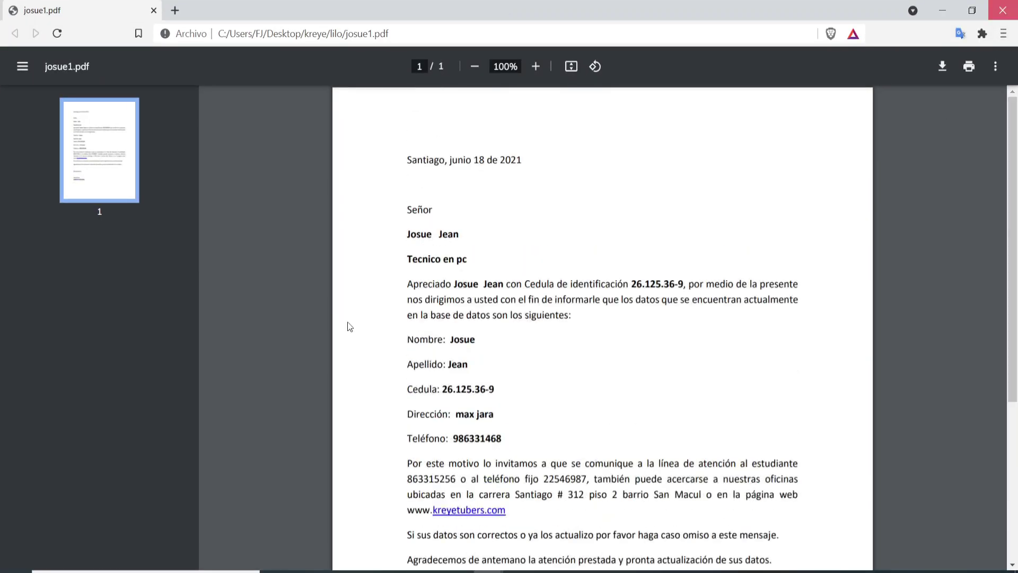
key("alt+F4")
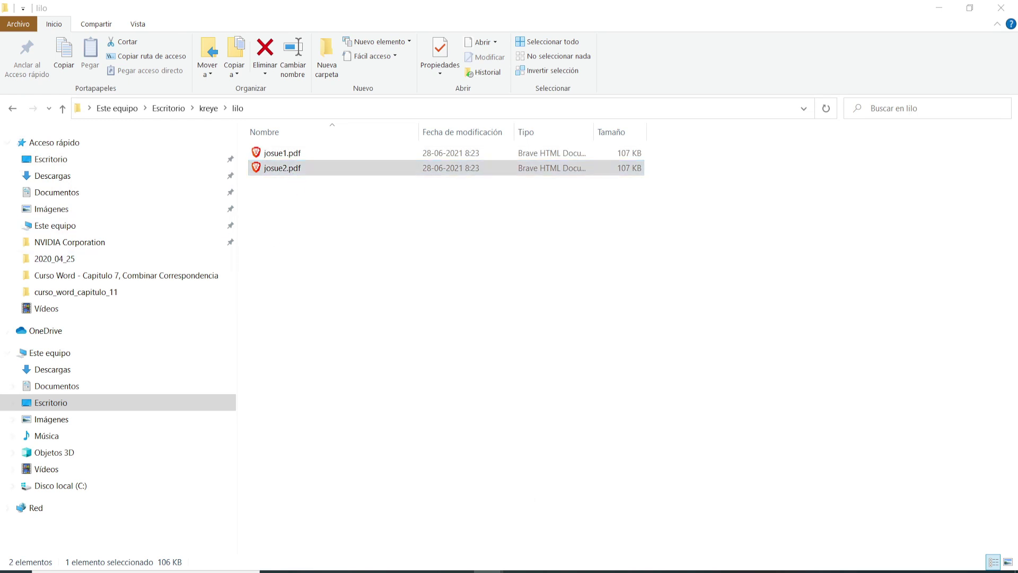
Review josue2.pdf once more, close it, and return to Carta KREYE.odt in Word
key("Return")
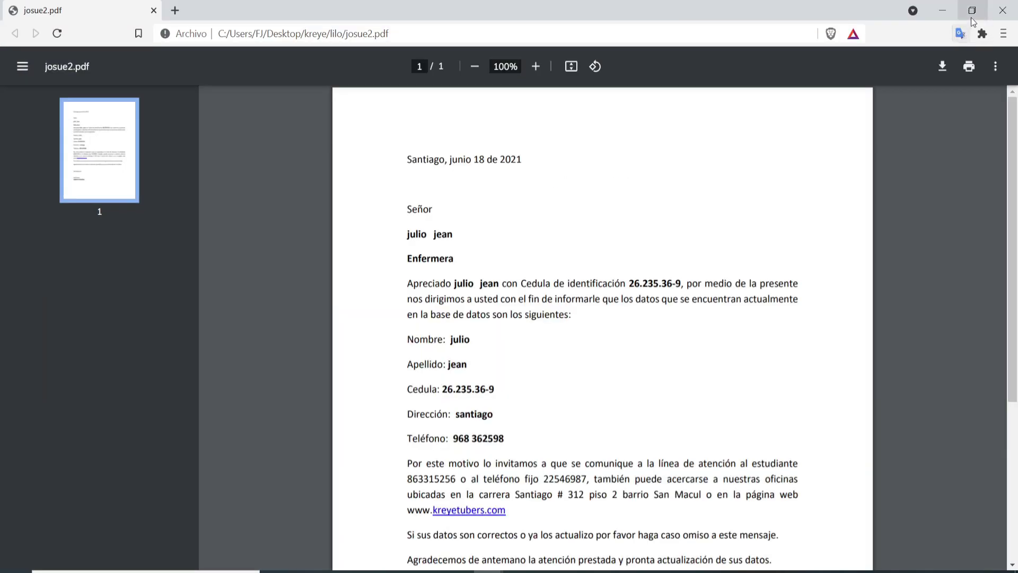
scroll(994, 207, "down", 2)
scroll(995, 206, "down", 2)
scroll(995, 207, "up", 3)
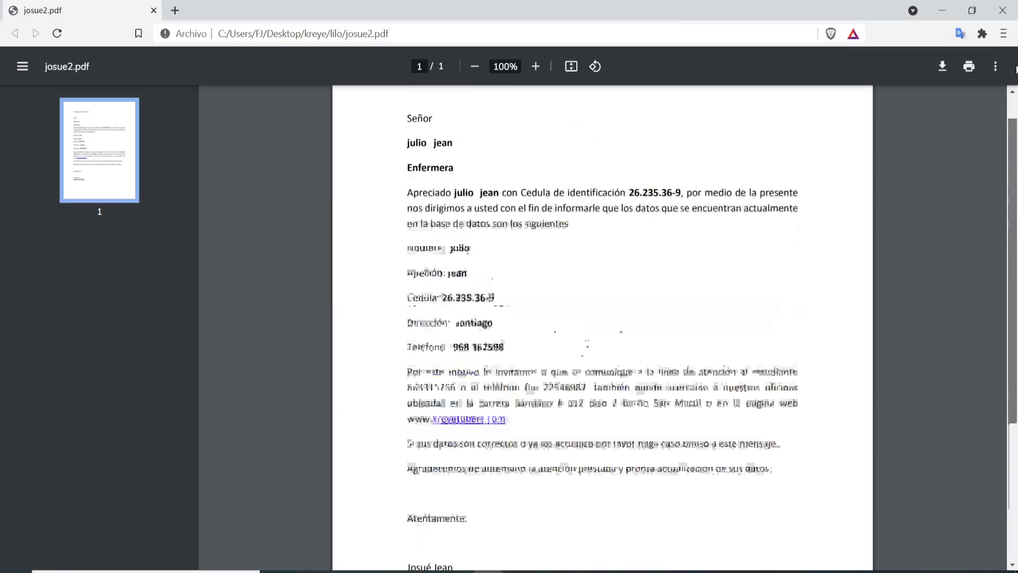
scroll(995, 207, "up", 2)
left_click(1002, 11)
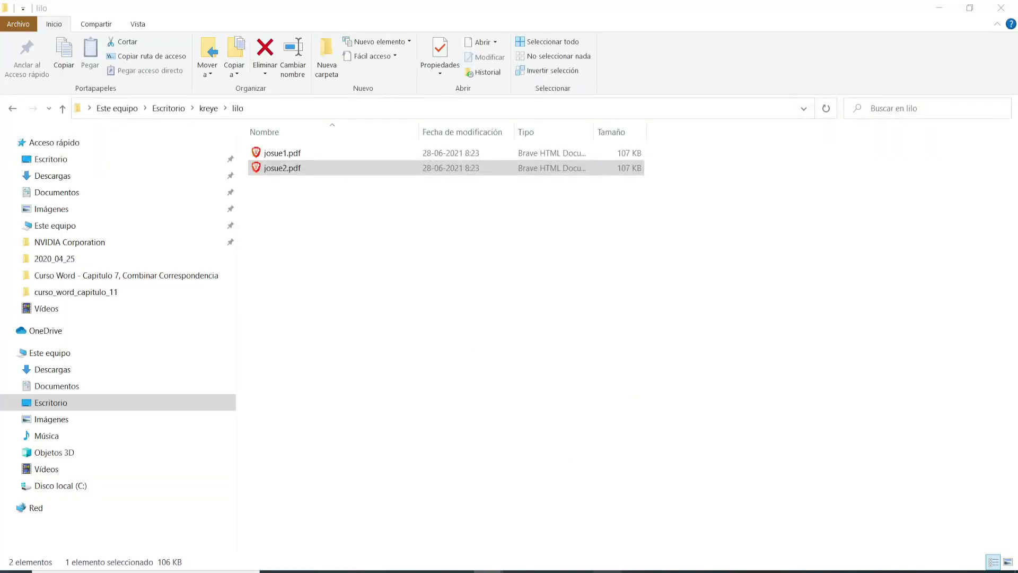
key("alt+Tab")
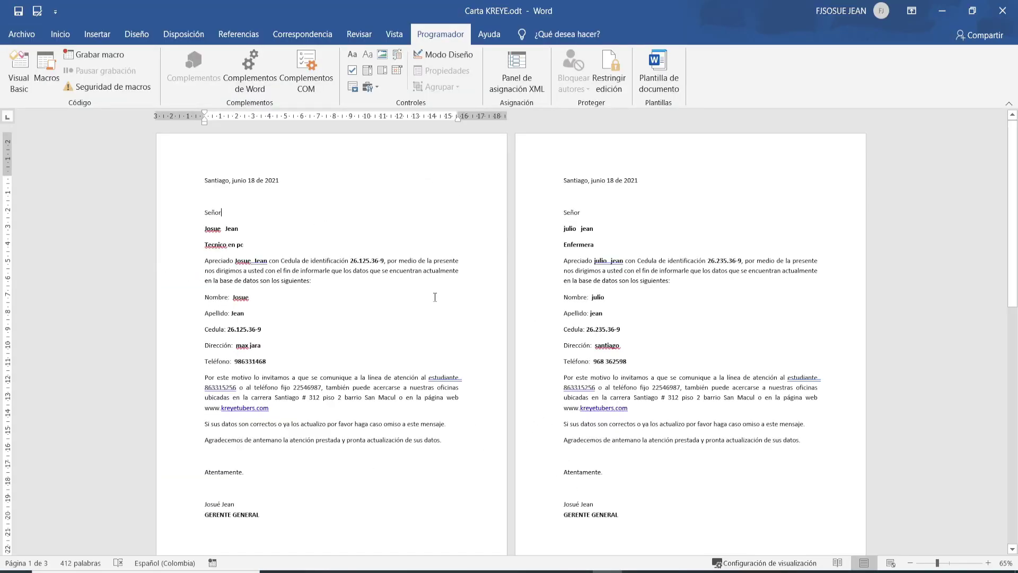
Scroll through the three merged letters down to page 3 and back to the top
scroll(698, 269, "down", 2)
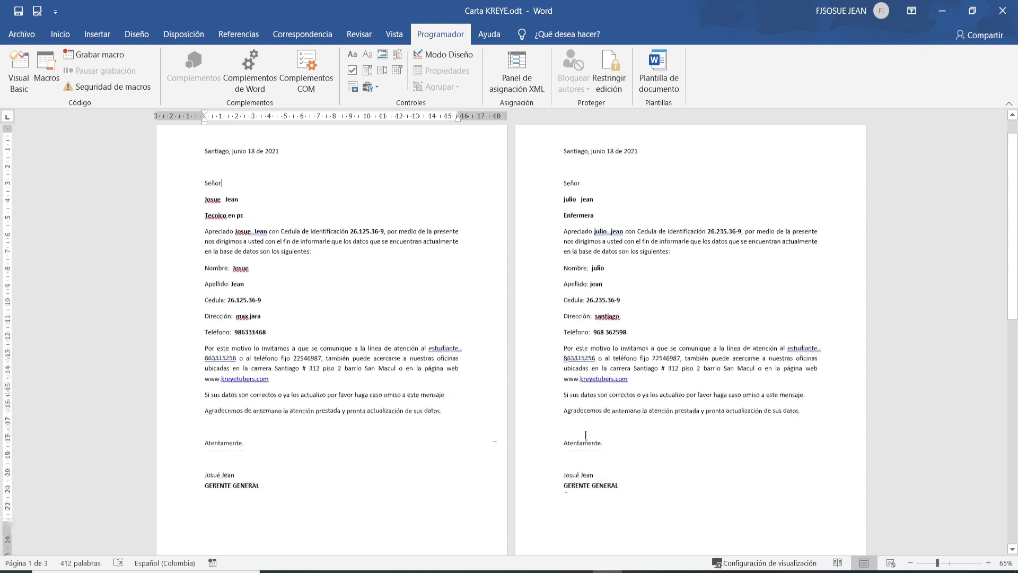
scroll(698, 269, "down", 2)
left_click_drag(1017, 189, 1016, 450)
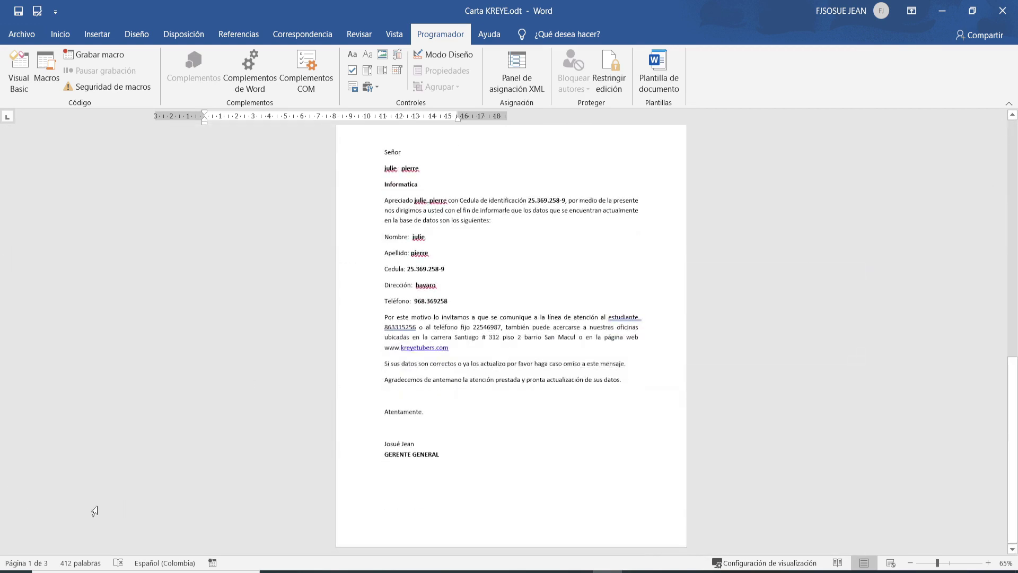
scroll(583, 371, "up", 2)
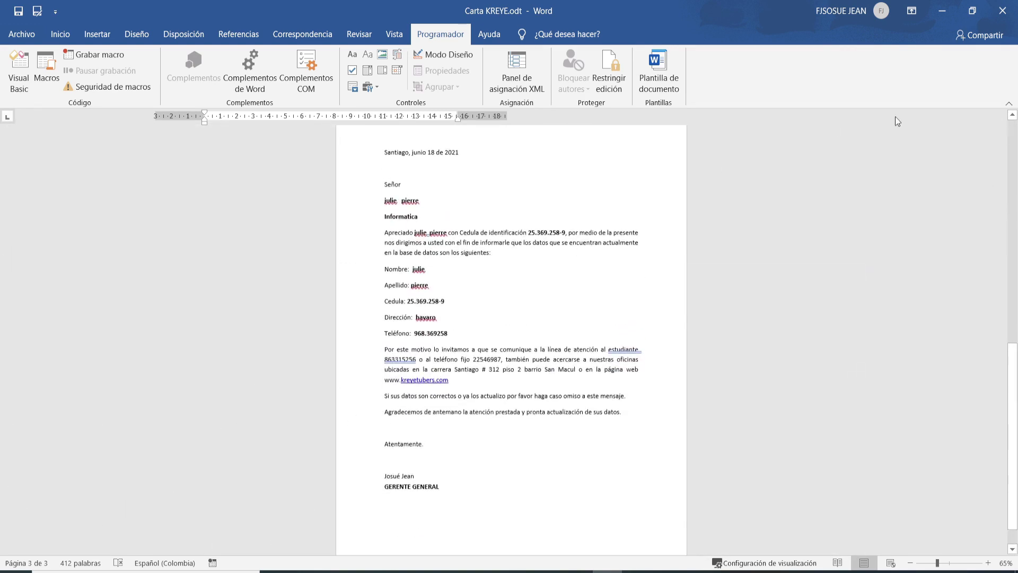
left_click_drag(1012, 384, 1012, 175)
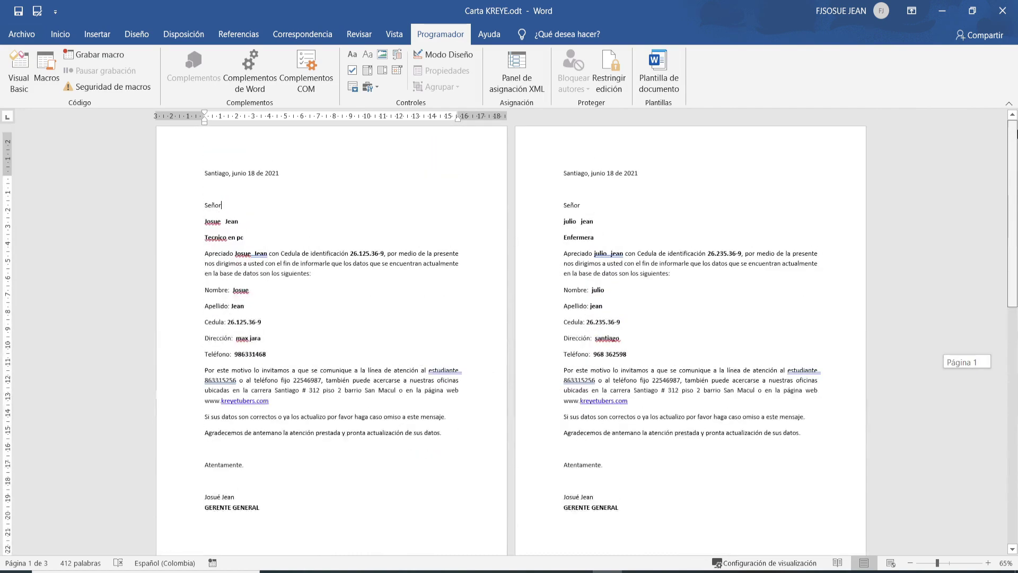
Run the GUARDAR_HOJAS_KREYETUBERS macro with 3 pages per document and 3 documents
left_click(47, 68)
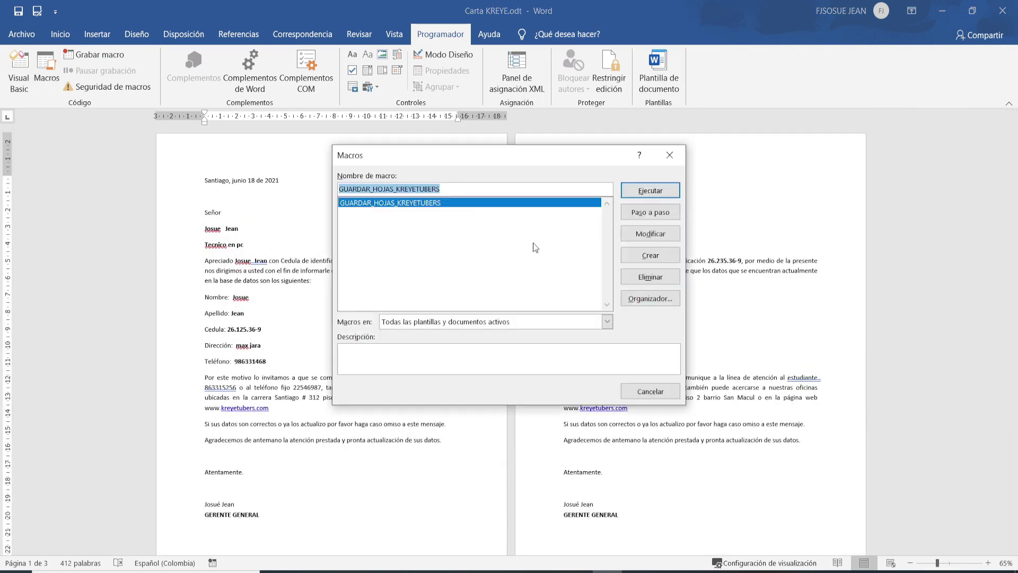
left_click(650, 191)
type("3")
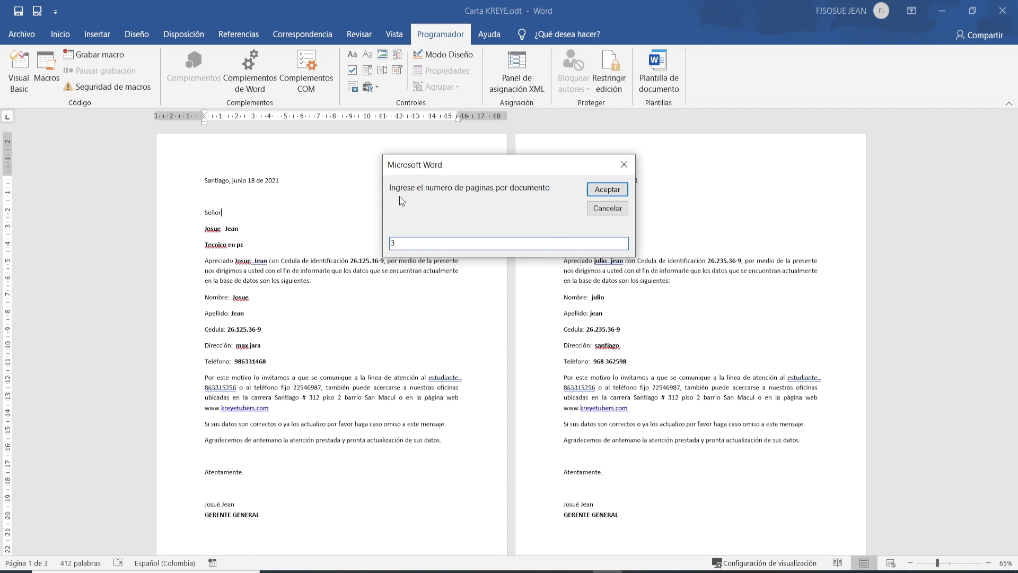
left_click(609, 193)
type("3")
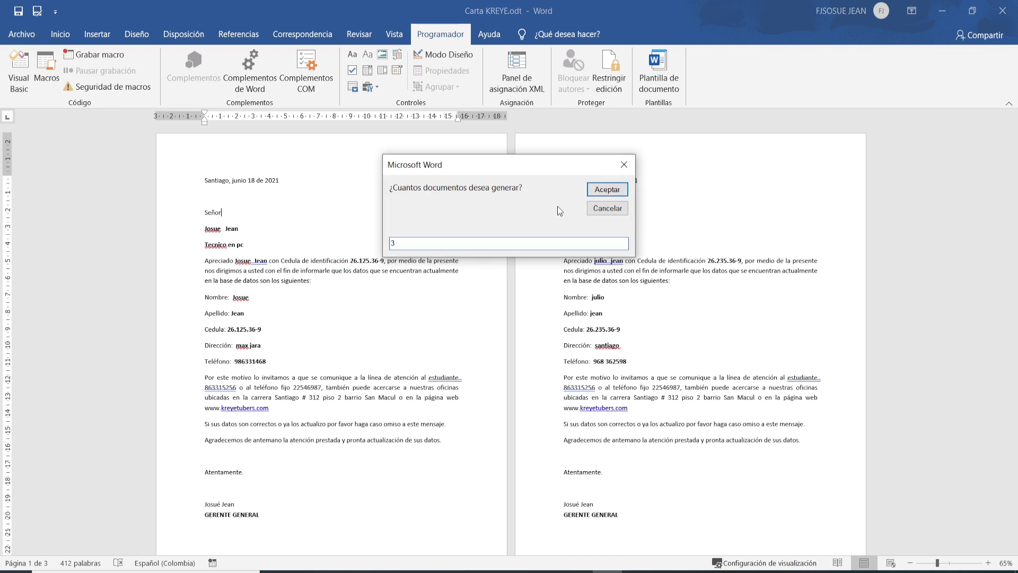
left_click(591, 191)
Paste the lilo folder path, name the files julio, and end the macro at the page-range error
right_click(439, 241)
left_click(471, 293)
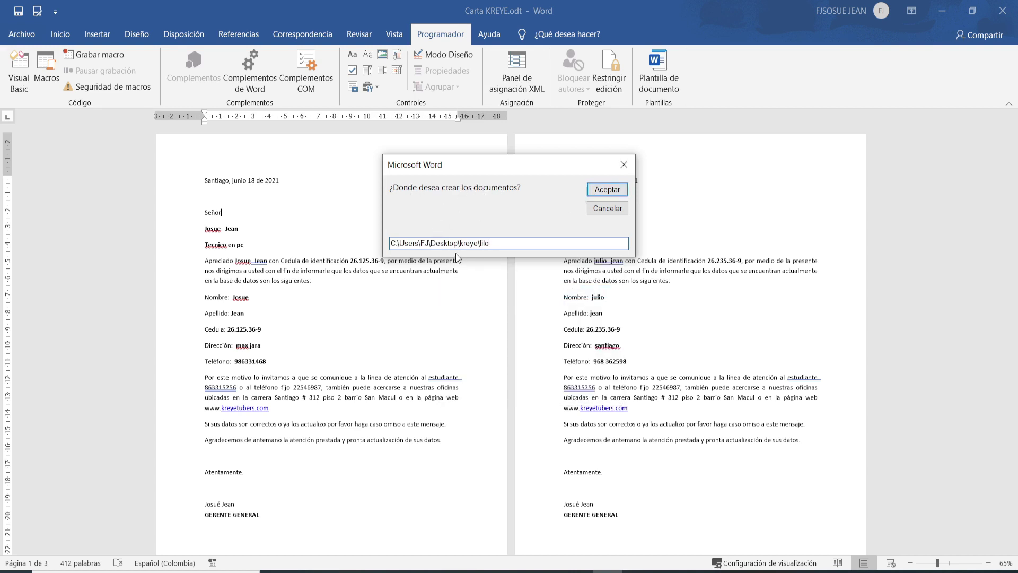
left_click(605, 191)
type("julio")
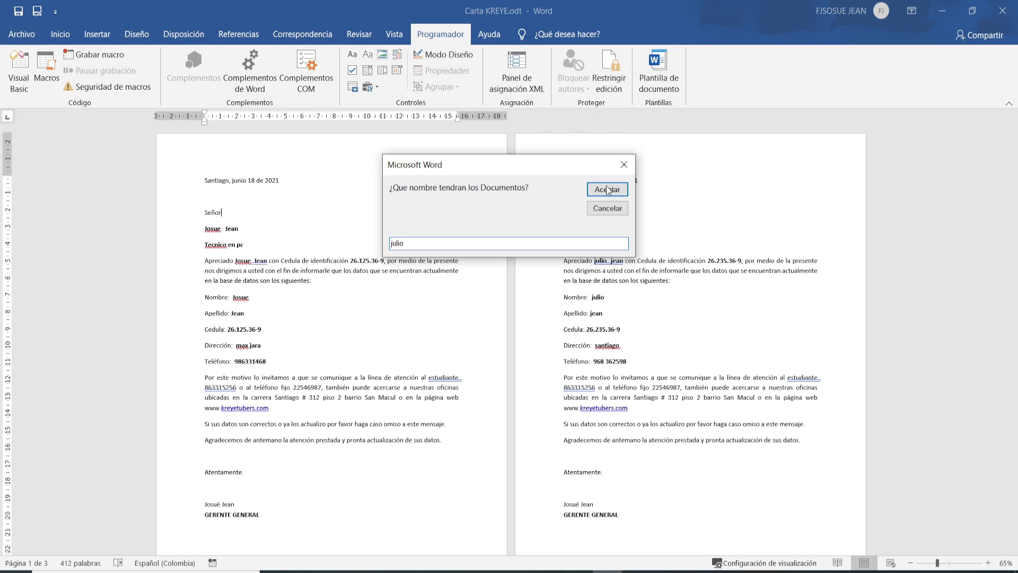
left_click(607, 190)
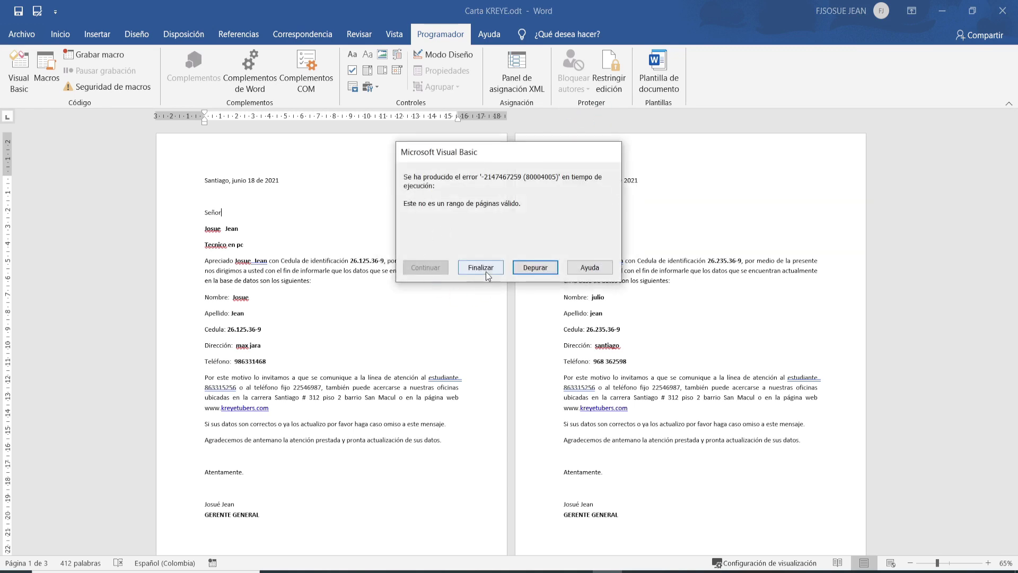
left_click(487, 272)
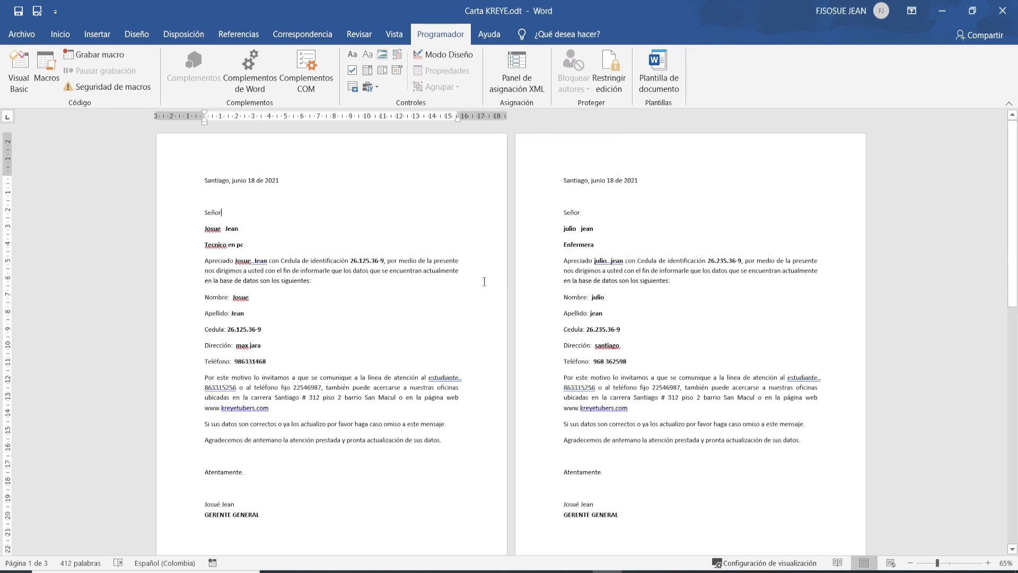
Minimize Word and reopen lilo from kreye to select the new julio1.pdf
left_click(942, 11)
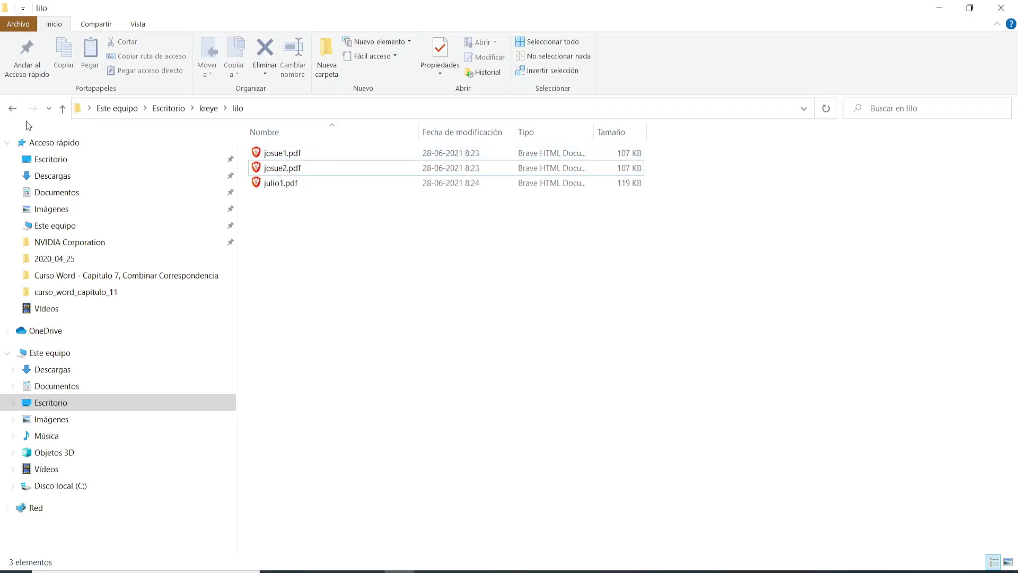
left_click(12, 109)
double_click(290, 154)
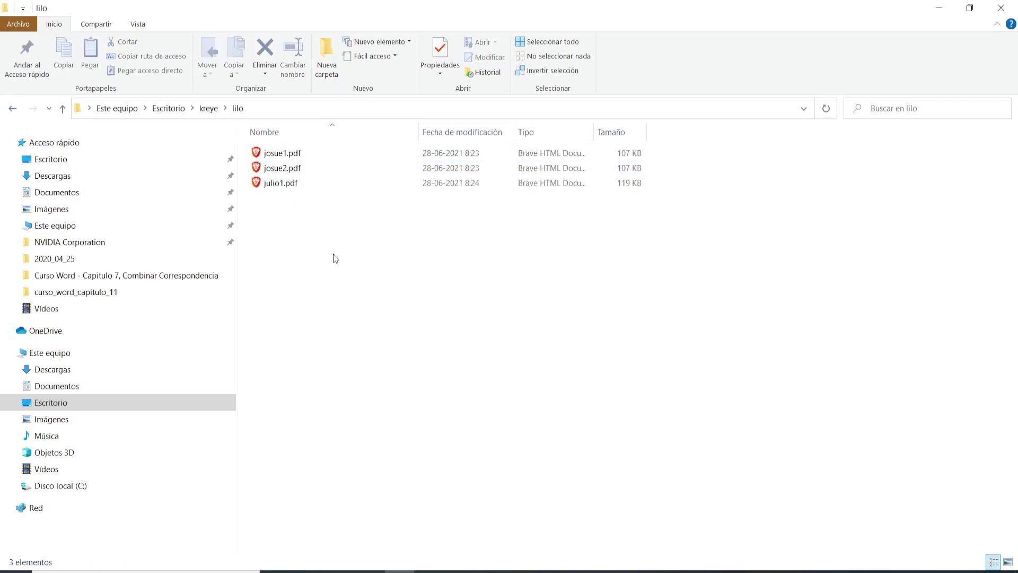
left_click(281, 186)
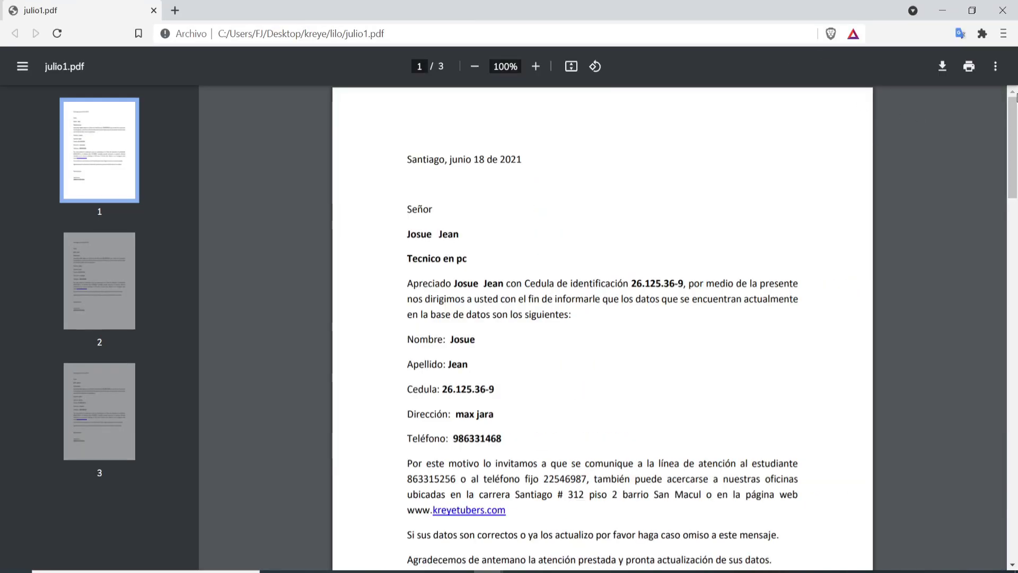
Scroll through all three pages of julio1.pdf, close it, and return to Word
mouse_move(1013, 97)
left_mouse_down()
mouse_move(999, 412)
mouse_move(1002, 144)
mouse_move(1008, 381)
left_mouse_up()
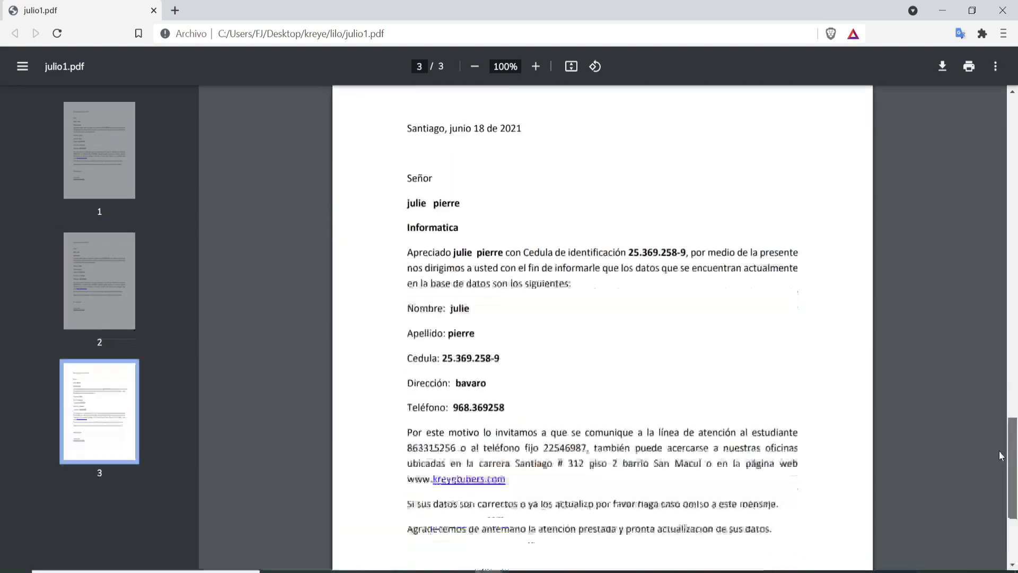
left_click_drag(1007, 380, 1008, 441)
left_click(1006, 11)
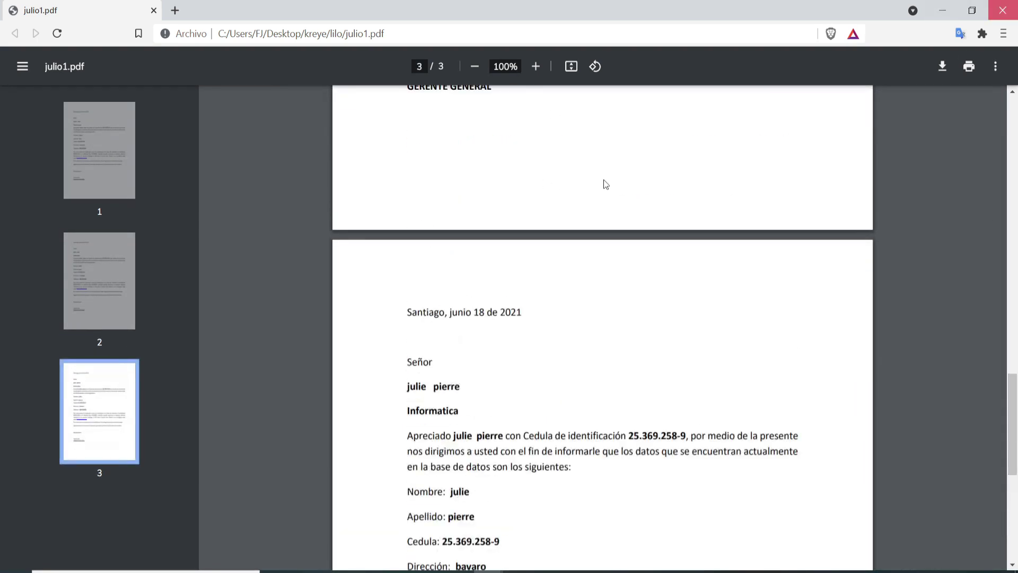
left_click(281, 154)
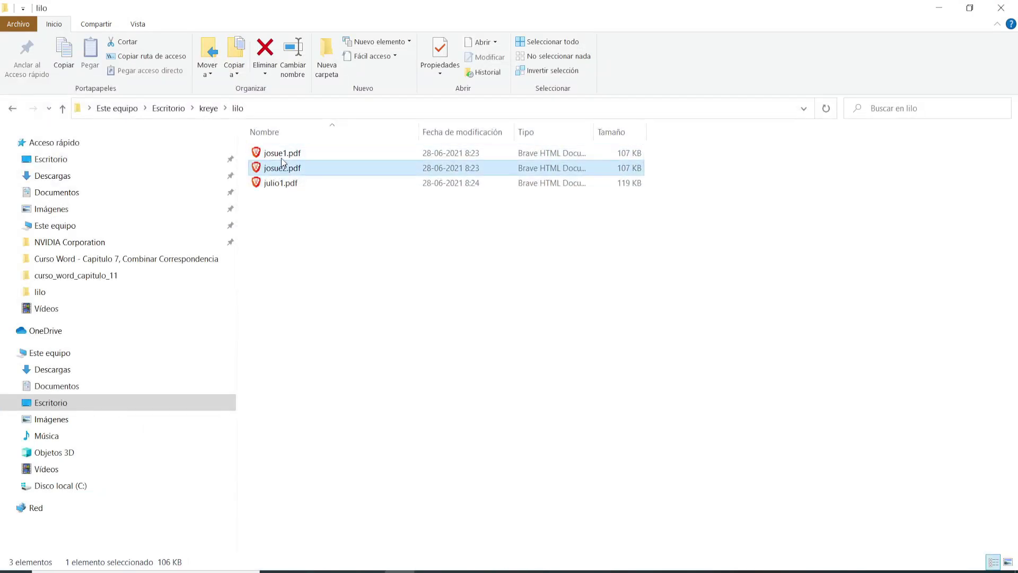
left_click(603, 563)
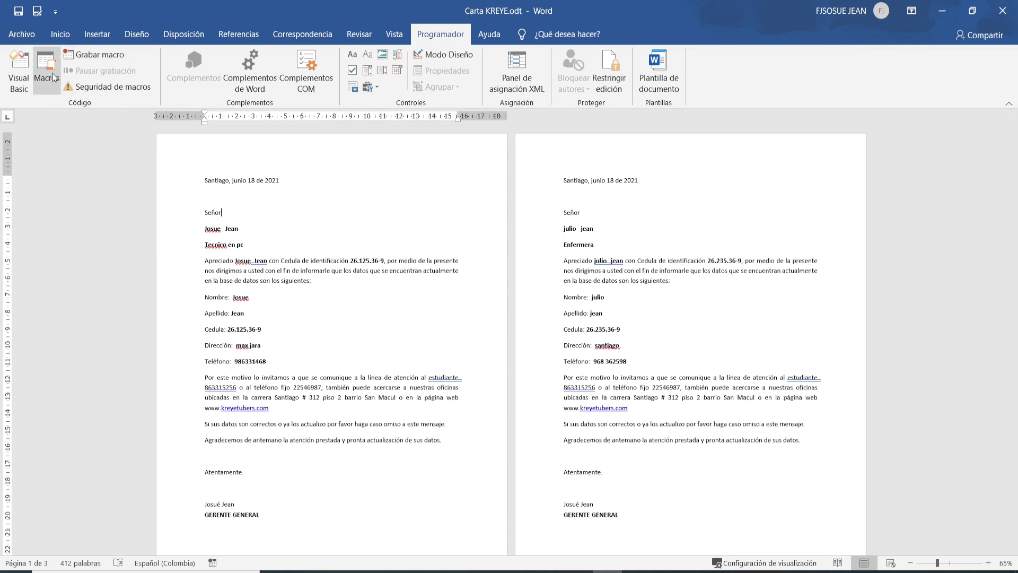
Run the GUARDAR_HOJAS_KREYETUBERS macro with 1 page per document and 2 documents
left_click(47, 69)
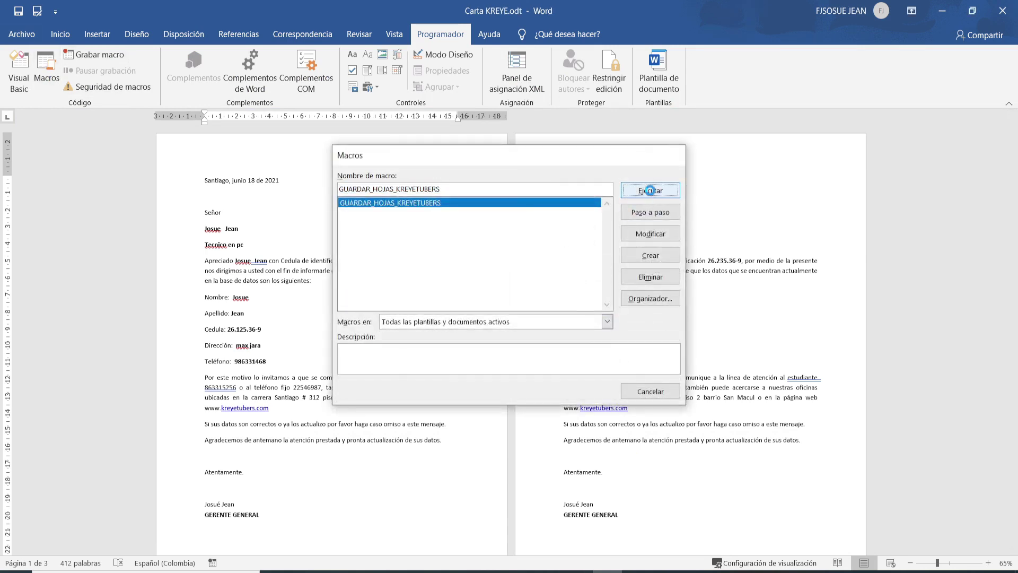
left_click(651, 191)
type("1")
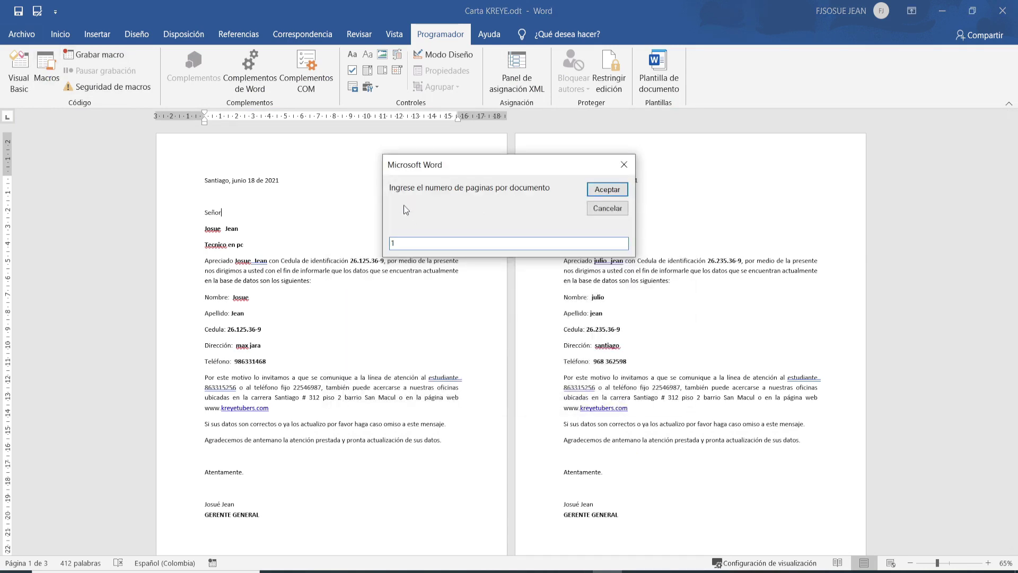
left_click(617, 192)
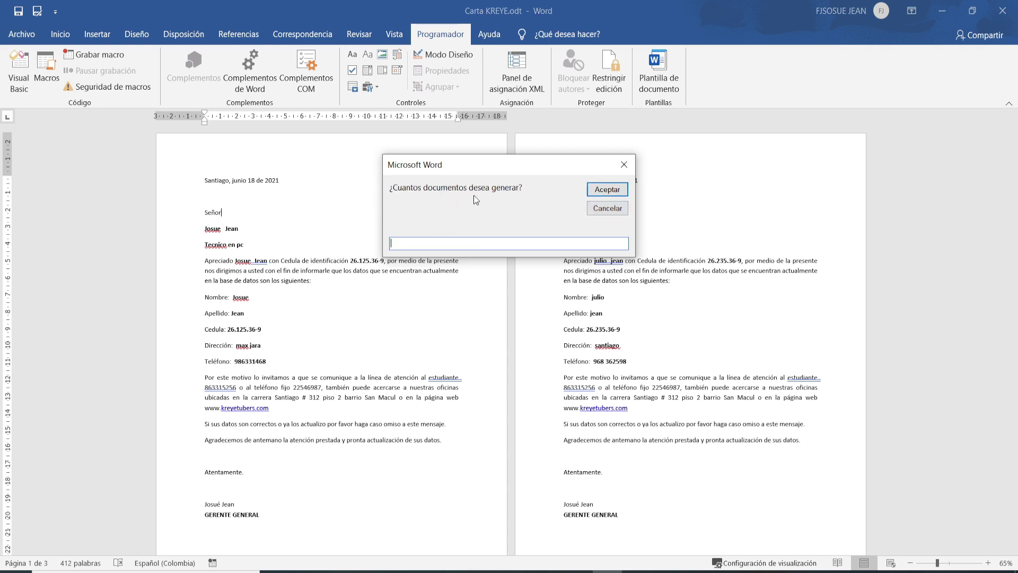
type("2")
left_click(607, 190)
Paste the lilo folder path, name the files lolo, then open lolo1.pdf in Explorer
right_click(447, 244)
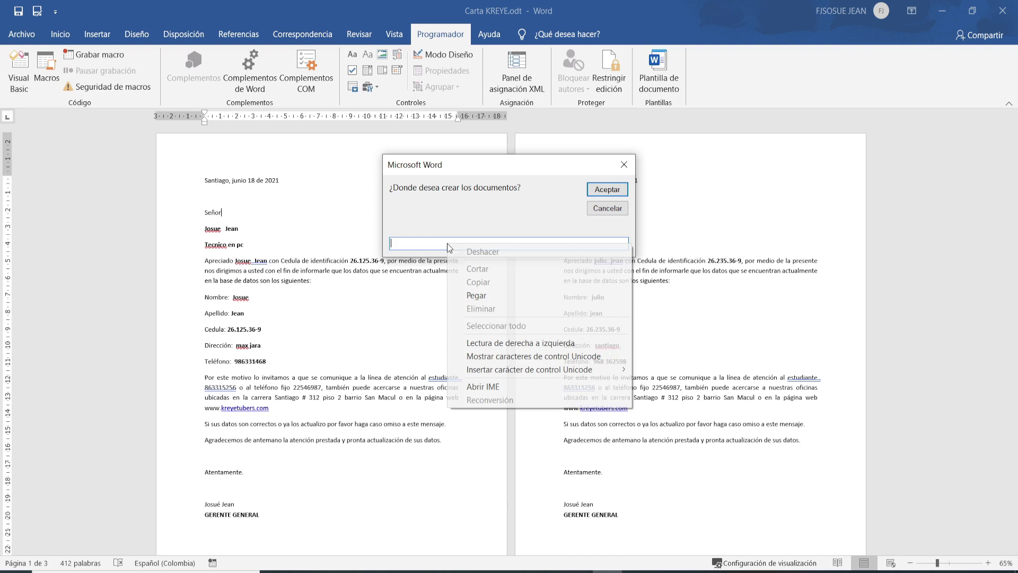
left_click(470, 296)
left_click(606, 190)
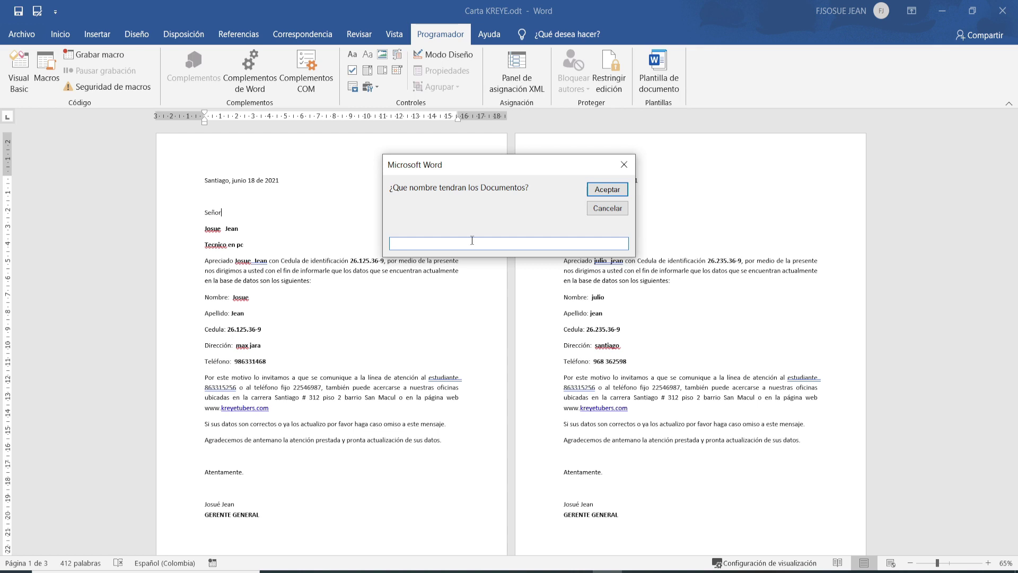
type("lolo")
left_click(608, 190)
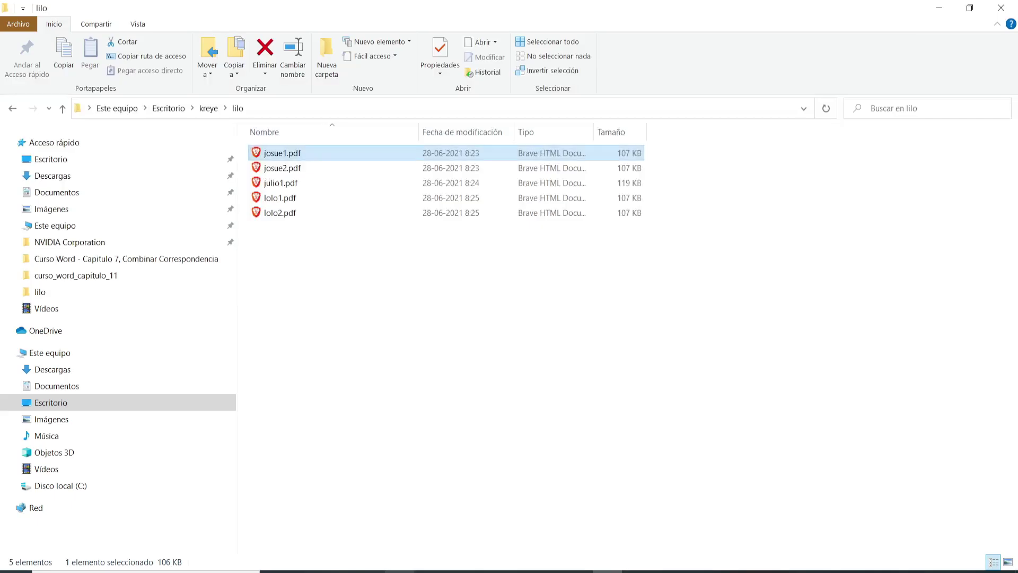
double_click(281, 200)
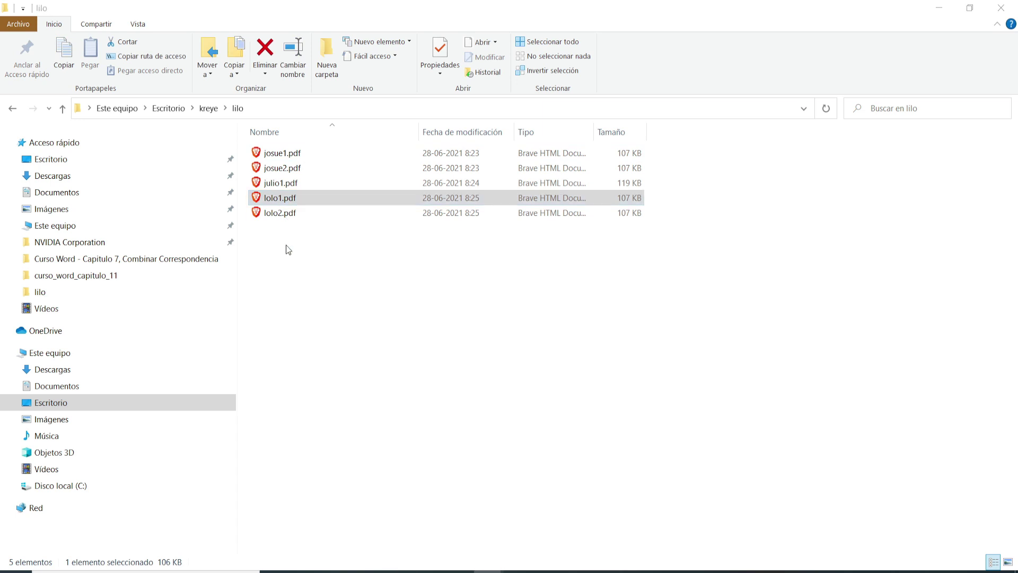
left_click(281, 213)
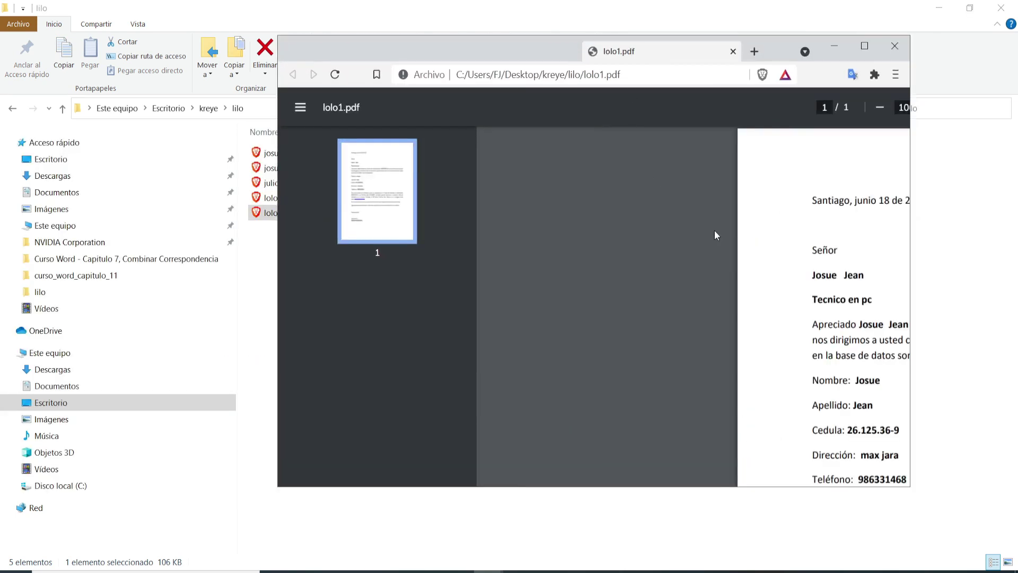
Scroll lolo1.pdf to confirm it holds one one-page letter, then minimize Brave
scroll(724, 252, "down", 3)
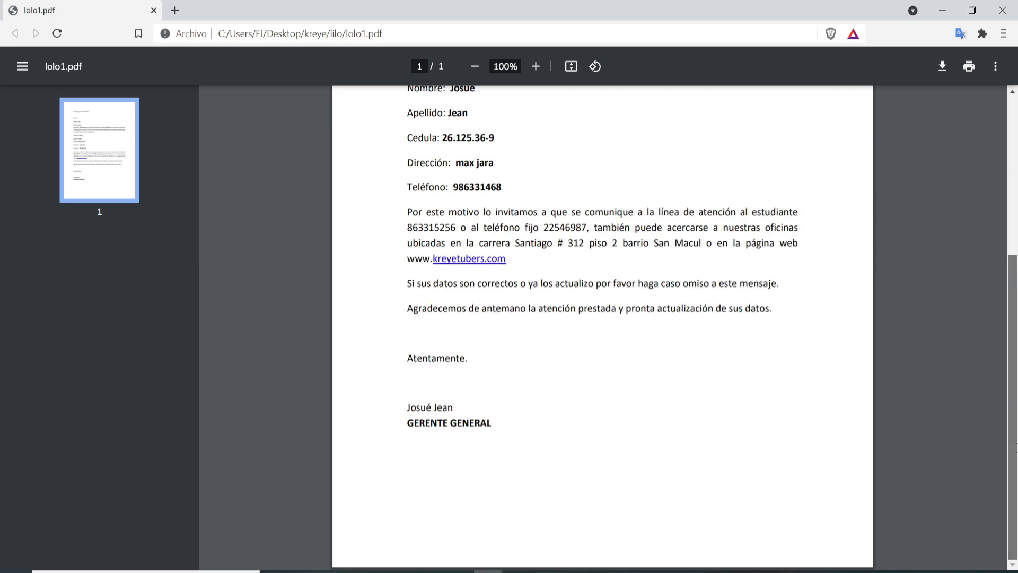
scroll(1016, 151, "up", 5)
scroll(1014, 520, "down", 5)
scroll(1011, 428, "up", 3)
left_click(942, 10)
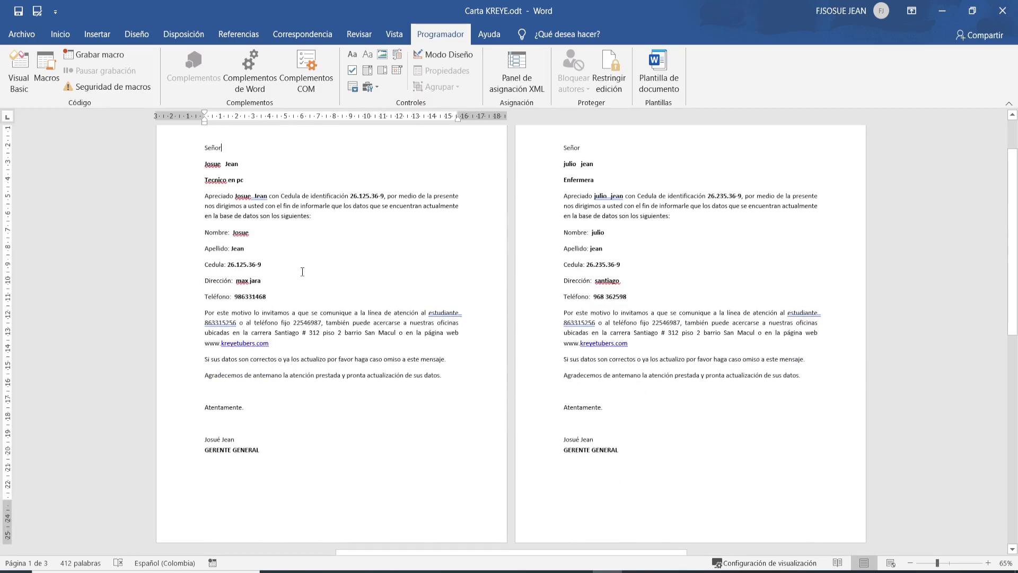
Minimize Word and open Macro Word.txt from the desktop in Notepad
left_click(942, 10)
key("super+d")
left_click_drag(477, 225, 413, 233)
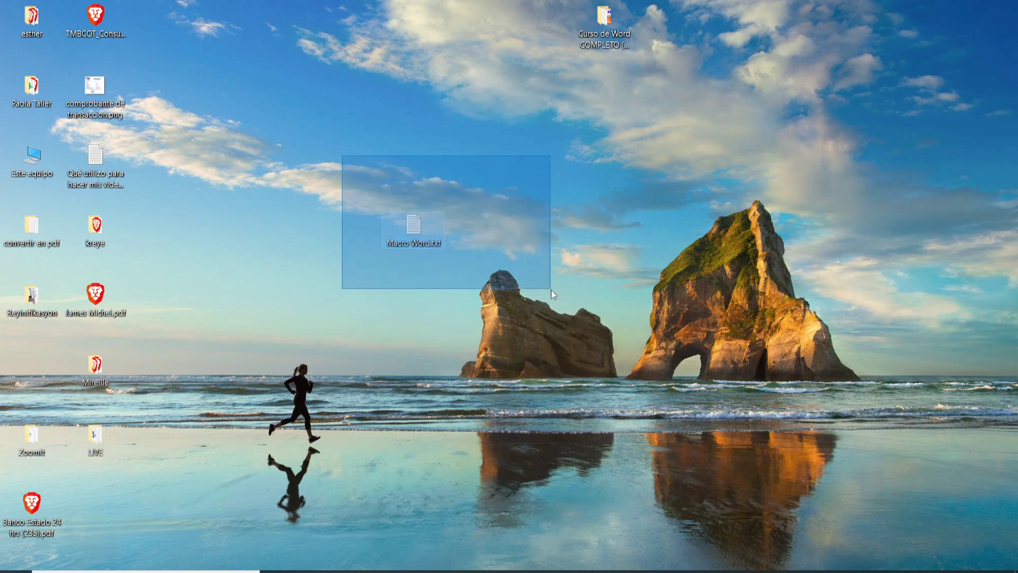
left_click_drag(342, 154, 551, 294)
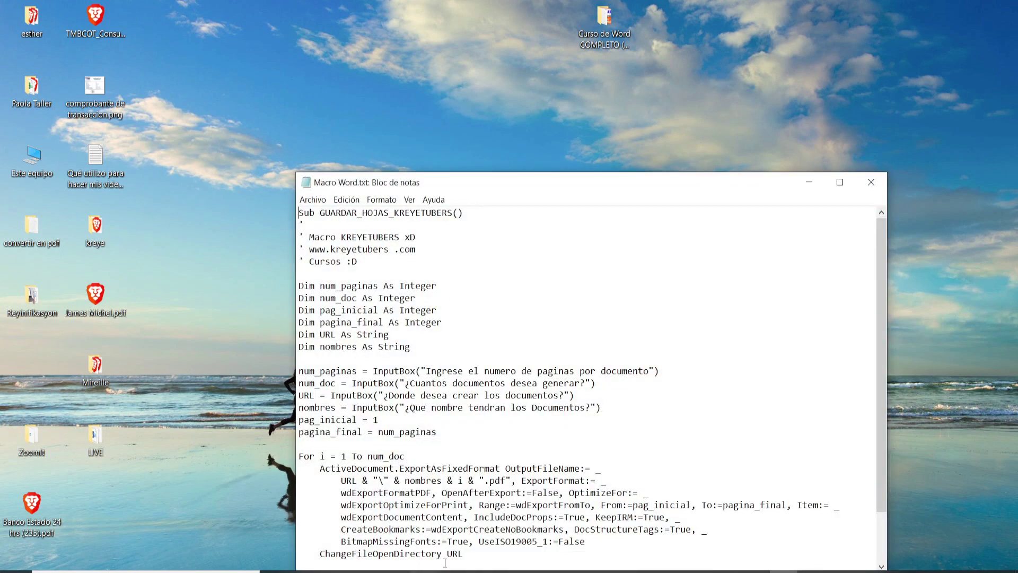
Copy all the macro code, close Notepad, and switch back to Word
left_click_drag(445, 563, 299, 212)
right_click(309, 211)
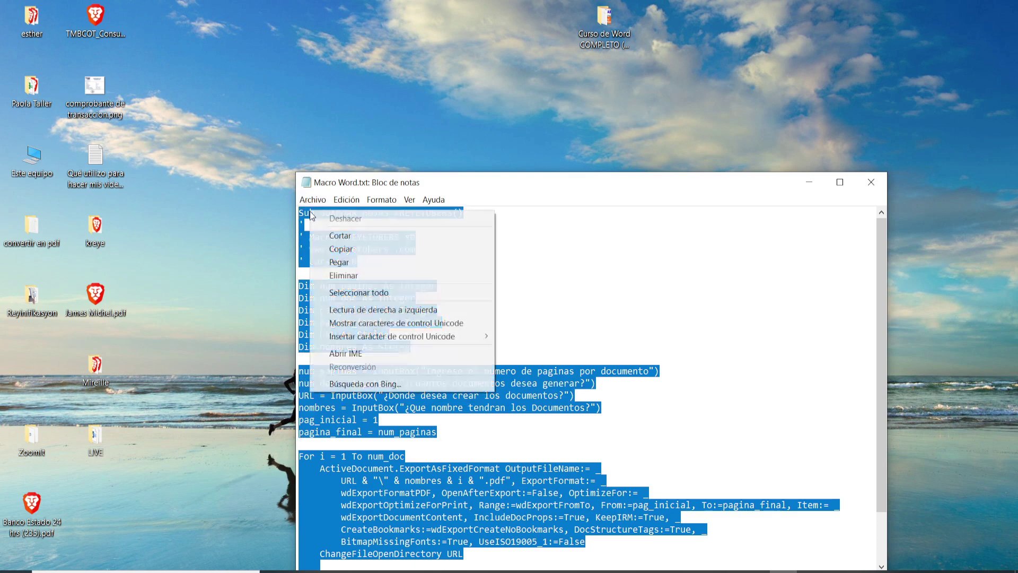
left_click(345, 249)
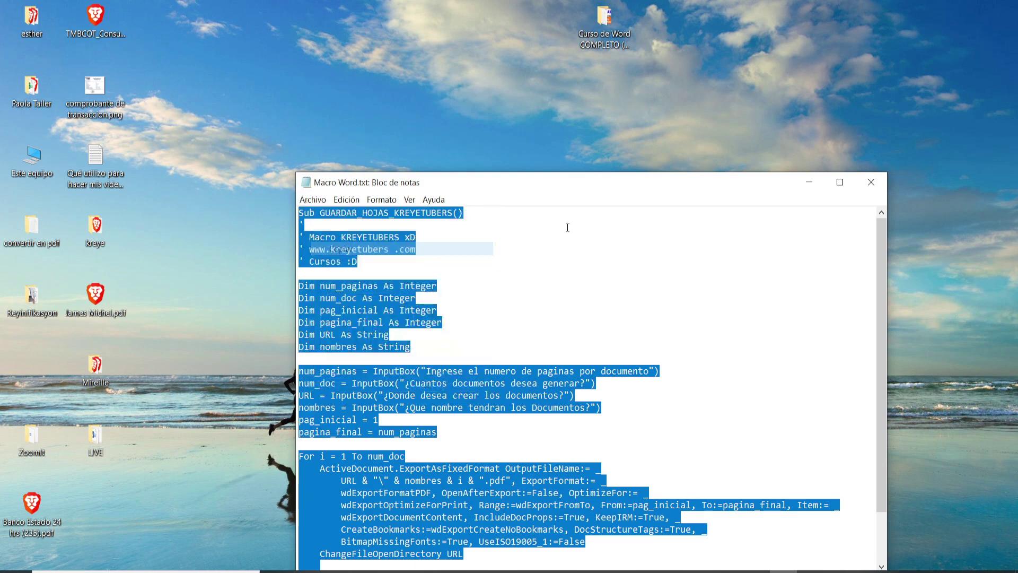
left_click(874, 182)
key("alt+Tab")
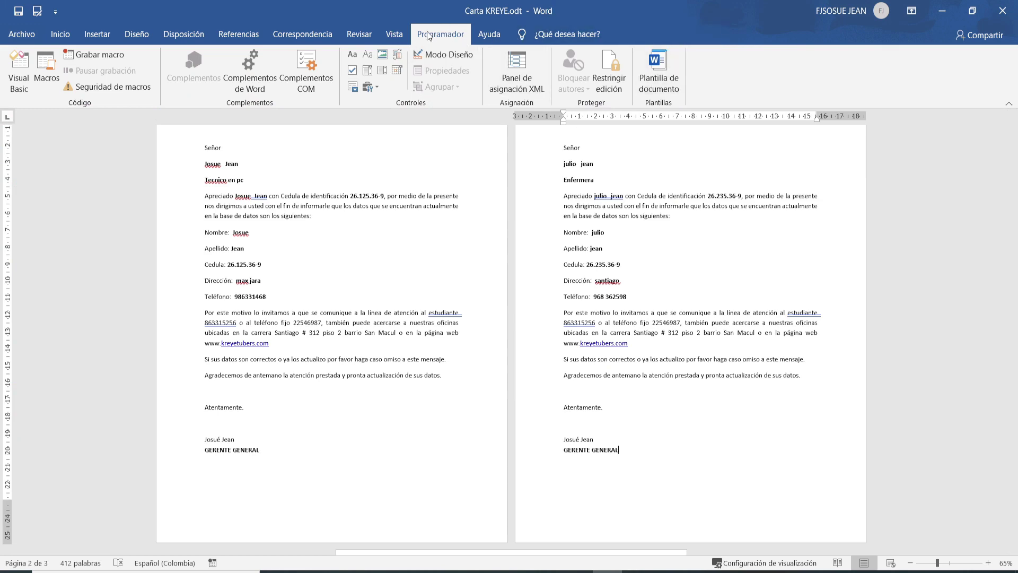
Uncheck Programador in Opciones > Personalizar cinta de opciones and apply
left_click(21, 35)
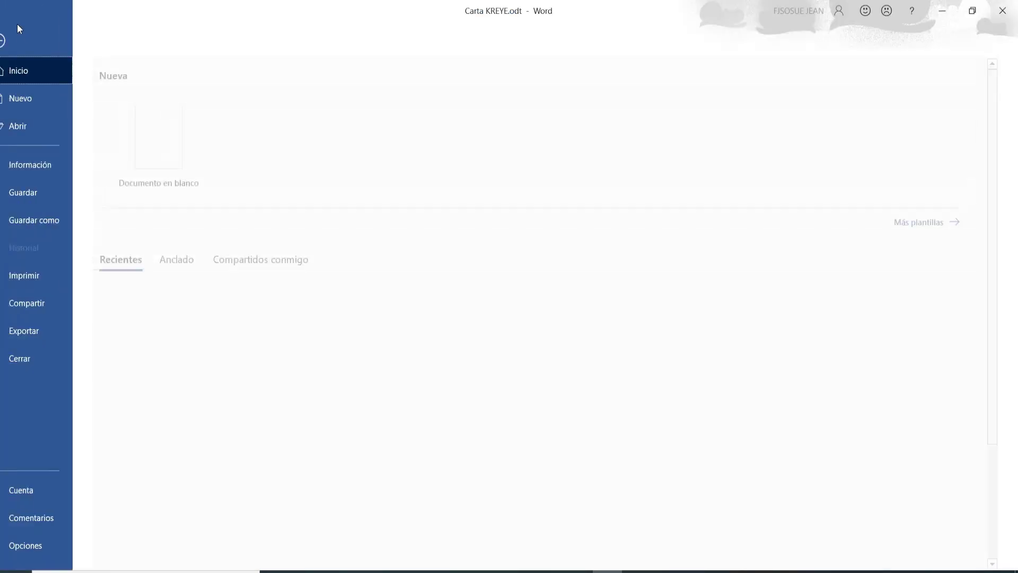
left_click(63, 540)
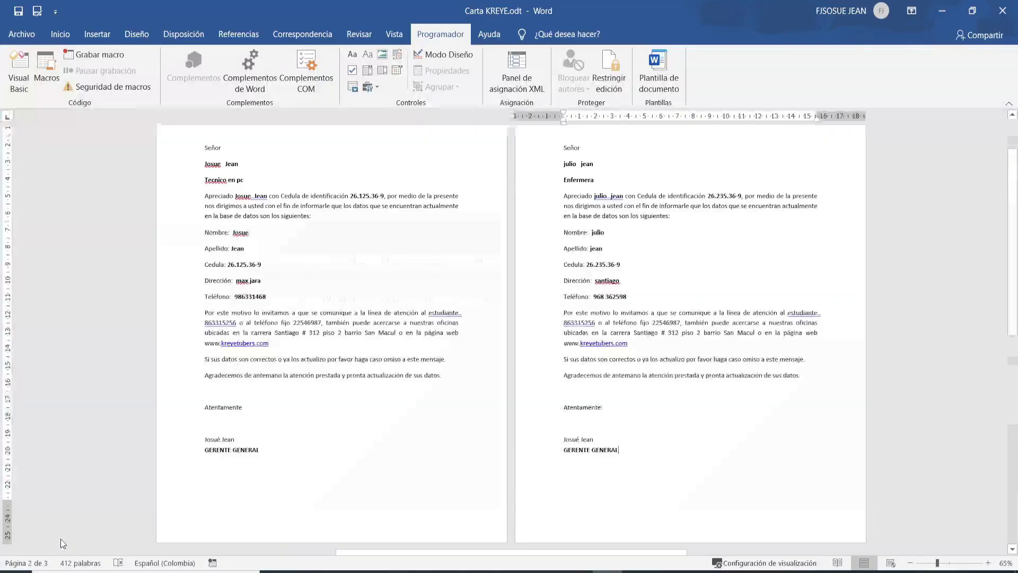
left_click(295, 218)
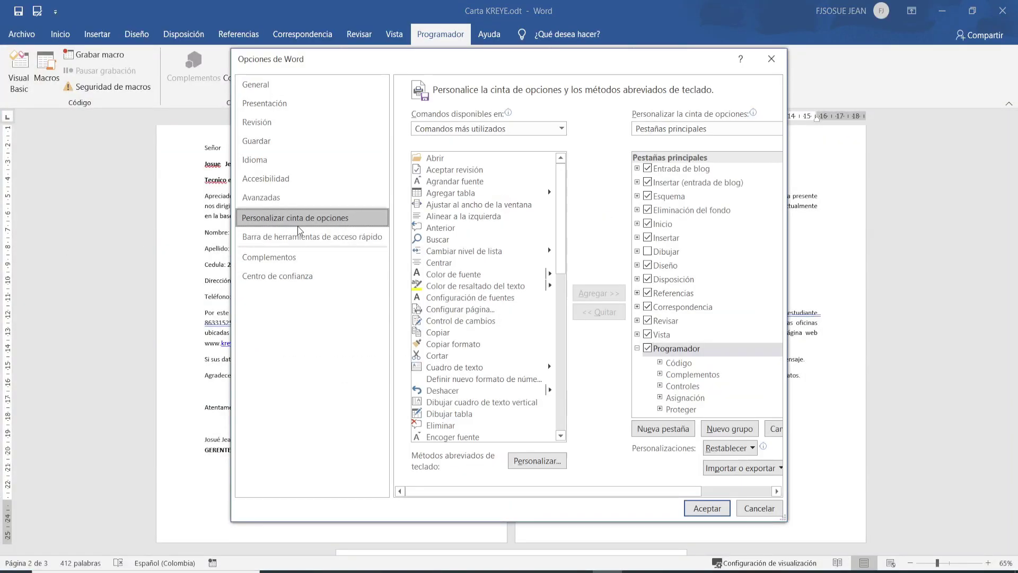
left_click(650, 350)
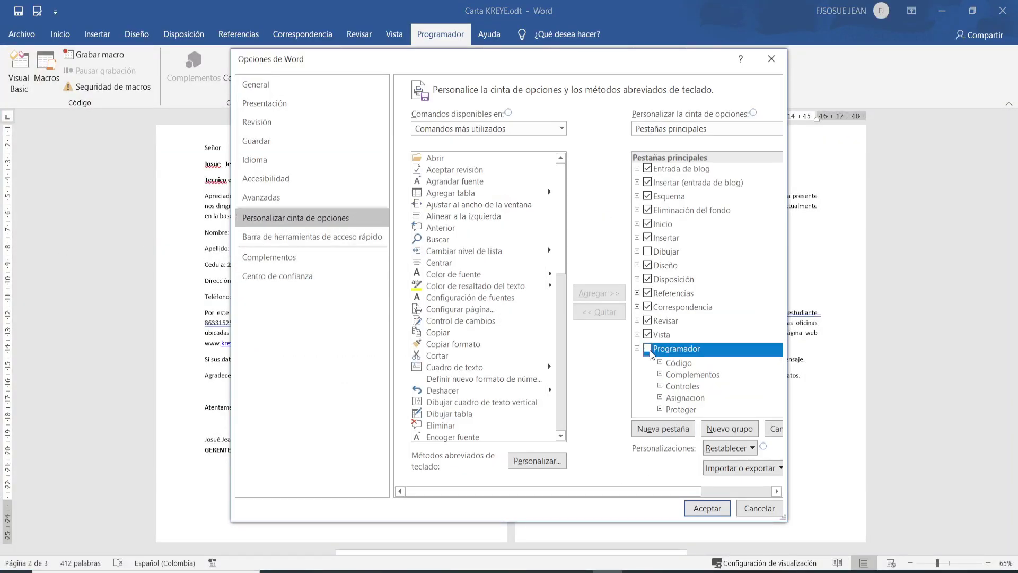
left_click(707, 508)
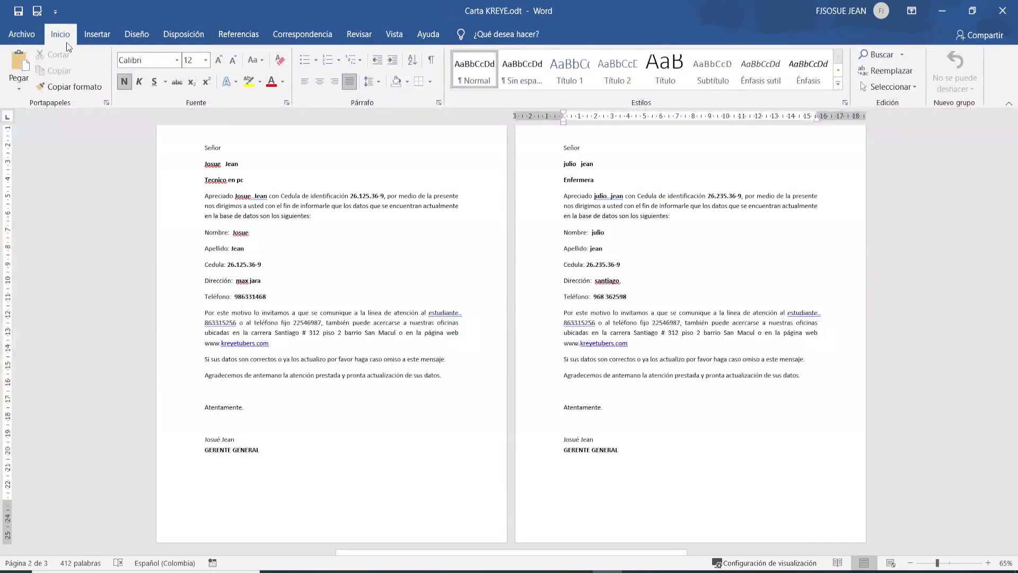
Re-check Programador in the ribbon customization settings and apply with Aceptar
left_click(29, 35)
left_click(50, 547)
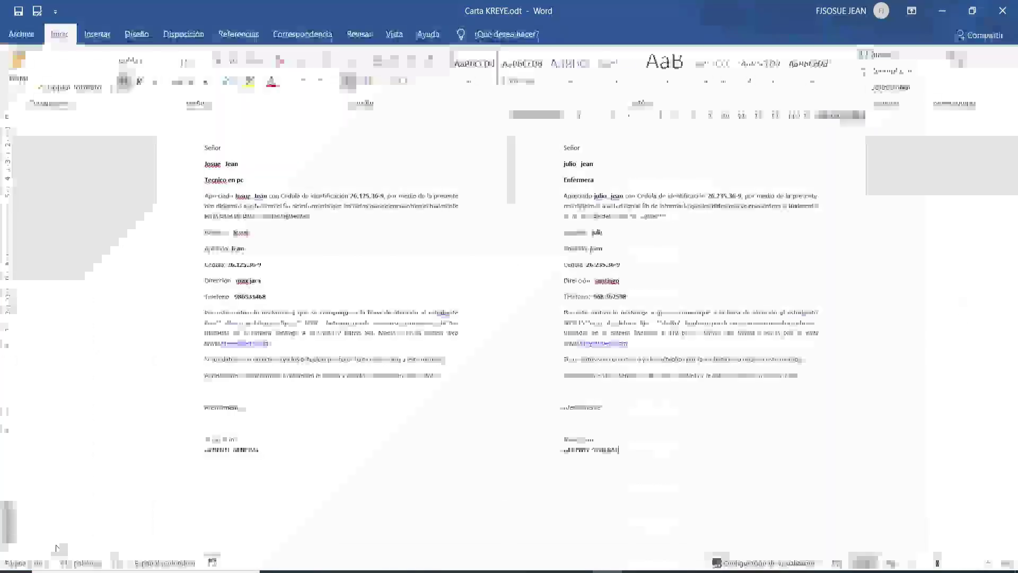
left_click(281, 219)
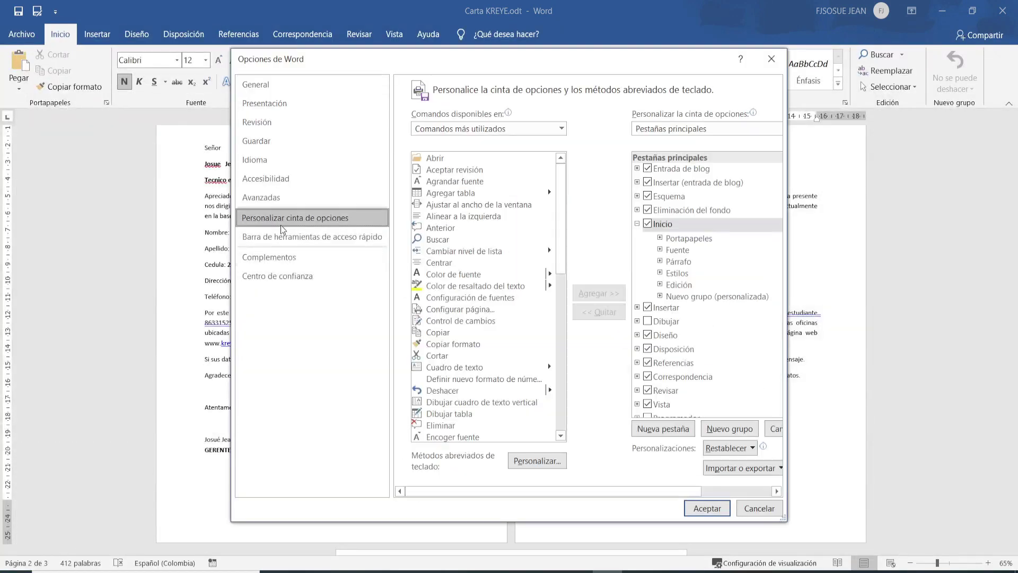
left_click(637, 224)
left_click(648, 348)
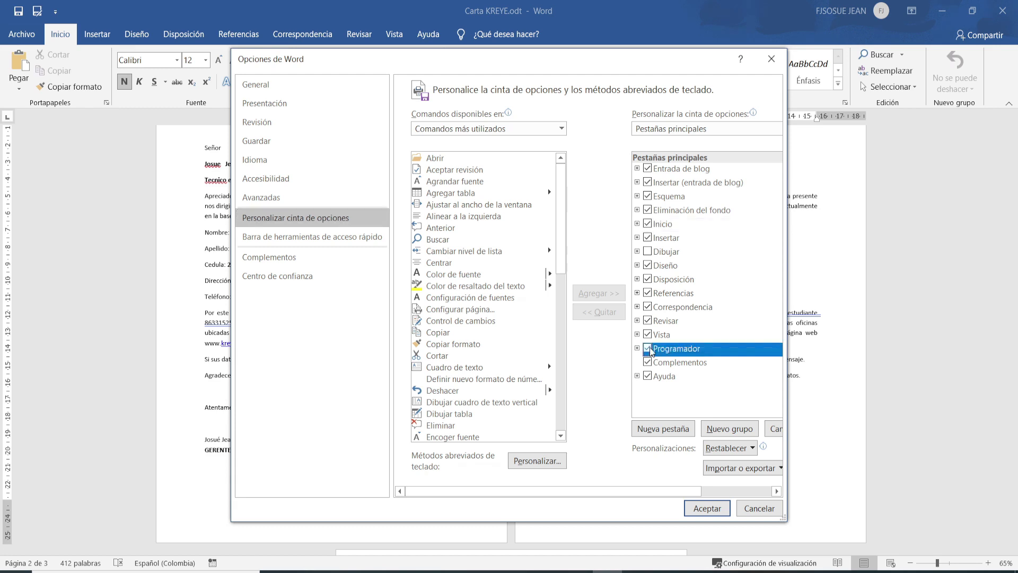
left_click(709, 508)
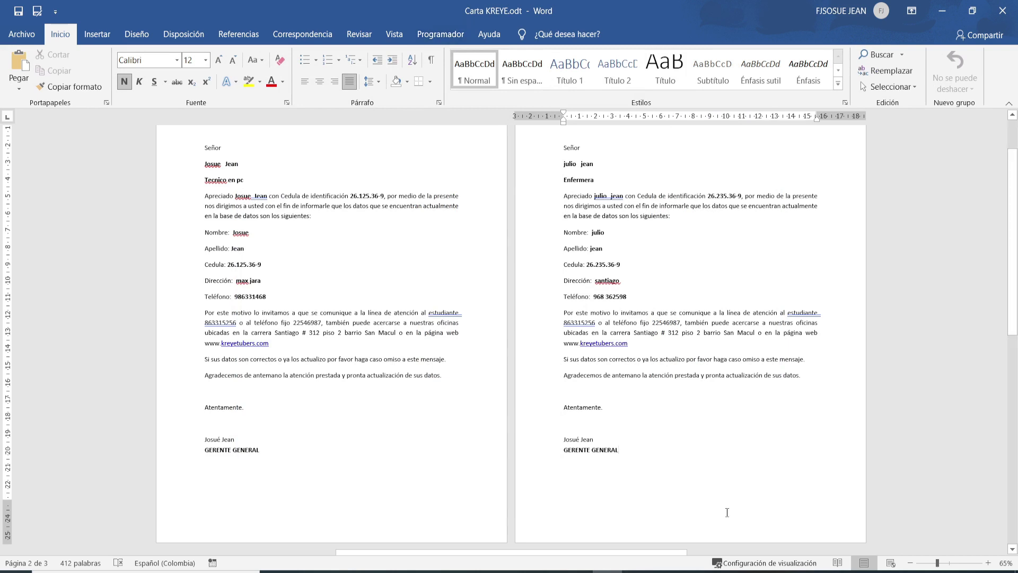
Open the Visual Basic for Applications editor from the Programador tab
key("alt+F11")
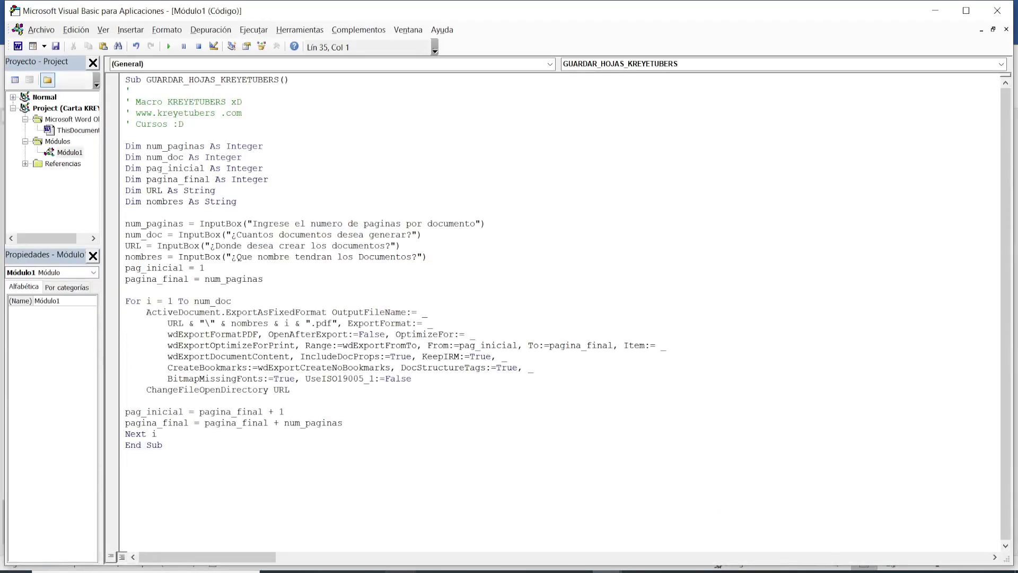
left_click(998, 11)
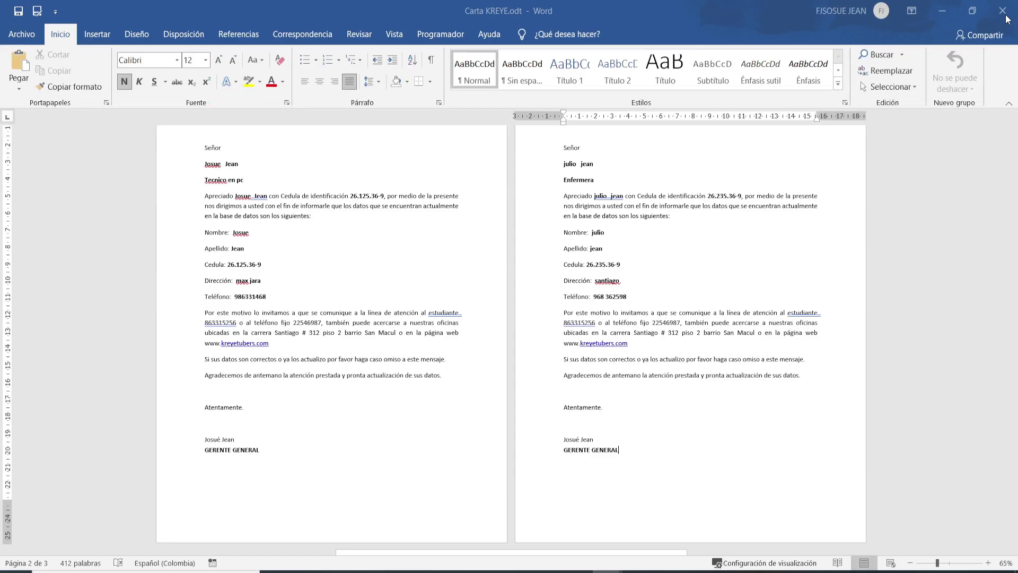
left_click(444, 34)
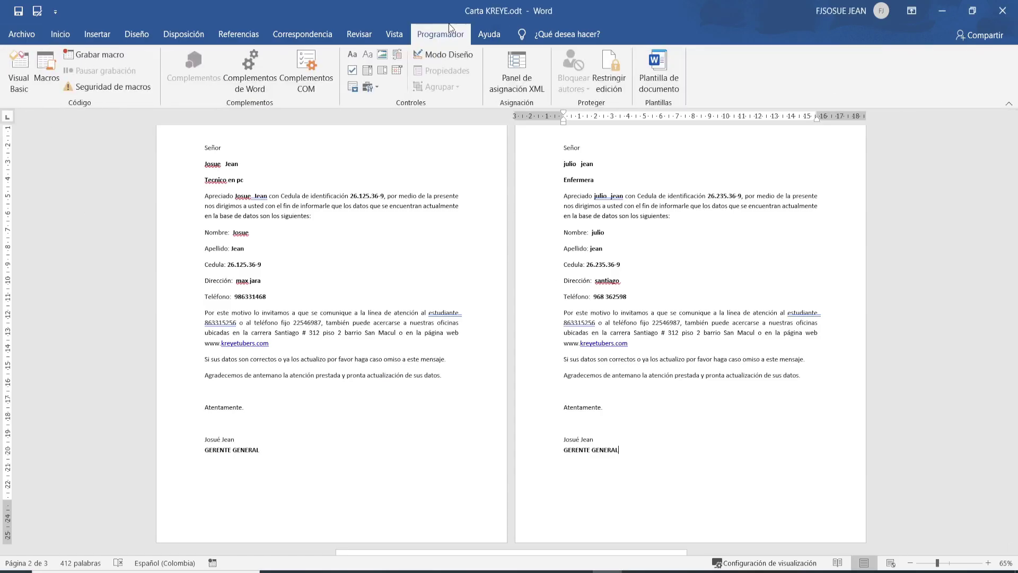
left_click(29, 72)
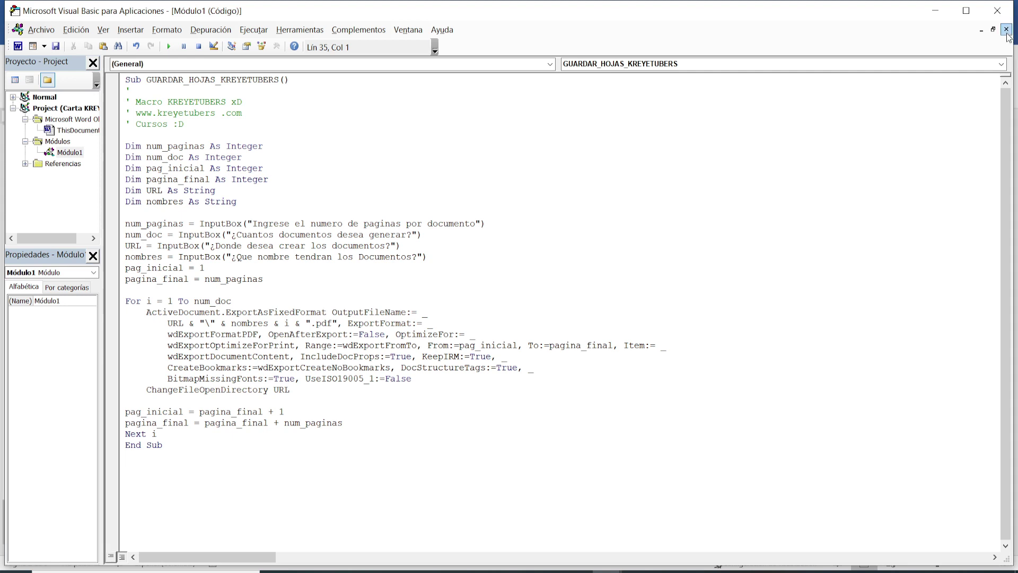
Insert a new empty Módulo2 beside Módulo1 and close its code window
left_click(131, 31)
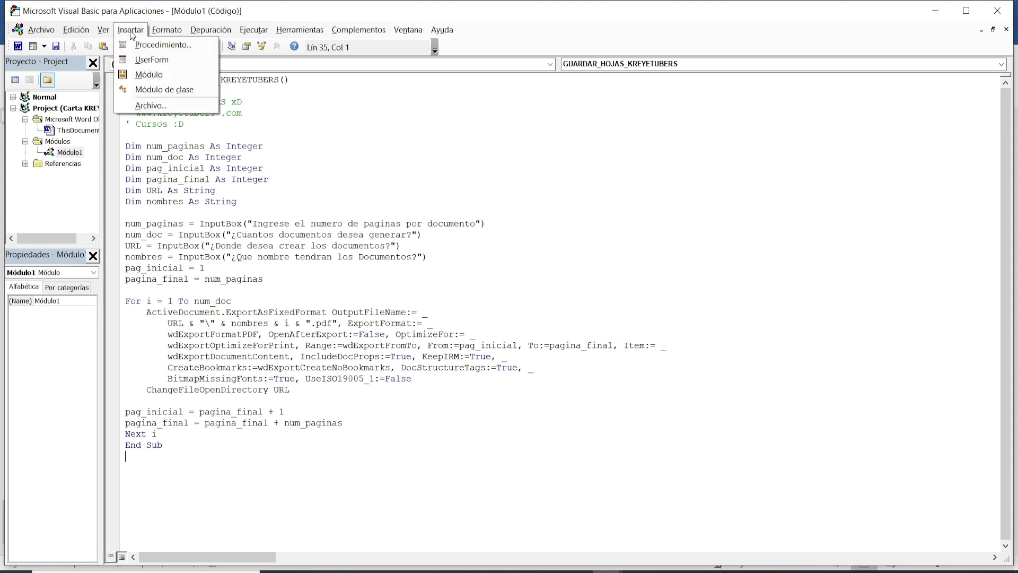
left_click(147, 77)
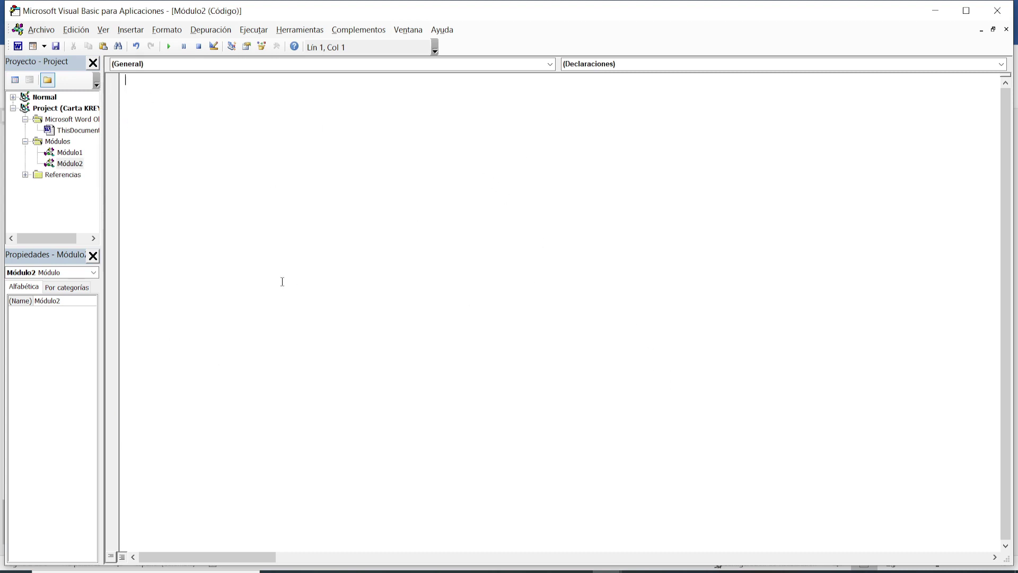
left_click(1006, 29)
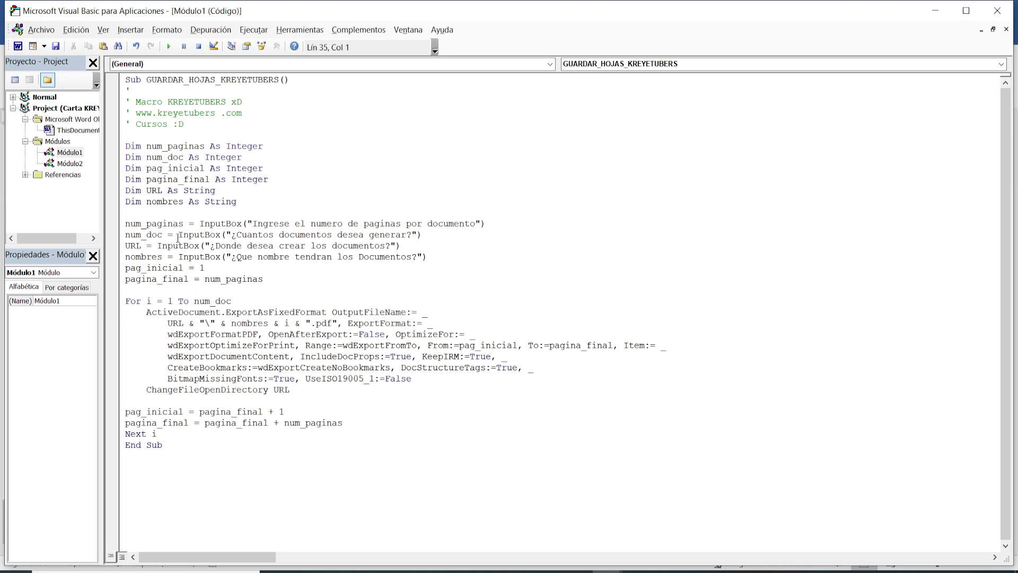
left_click(997, 10)
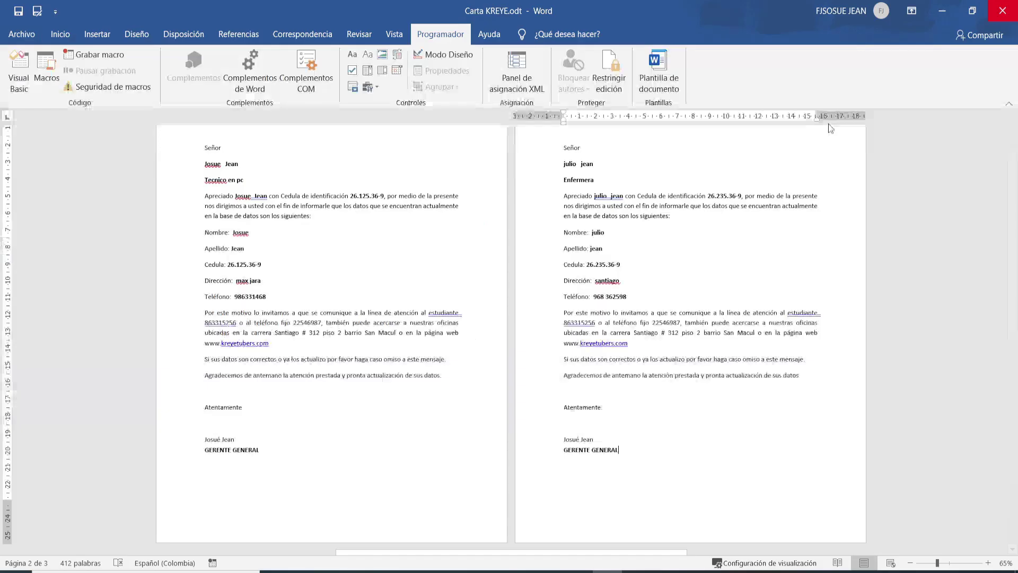
left_click(354, 347)
scroll(326, 324, "down", 1)
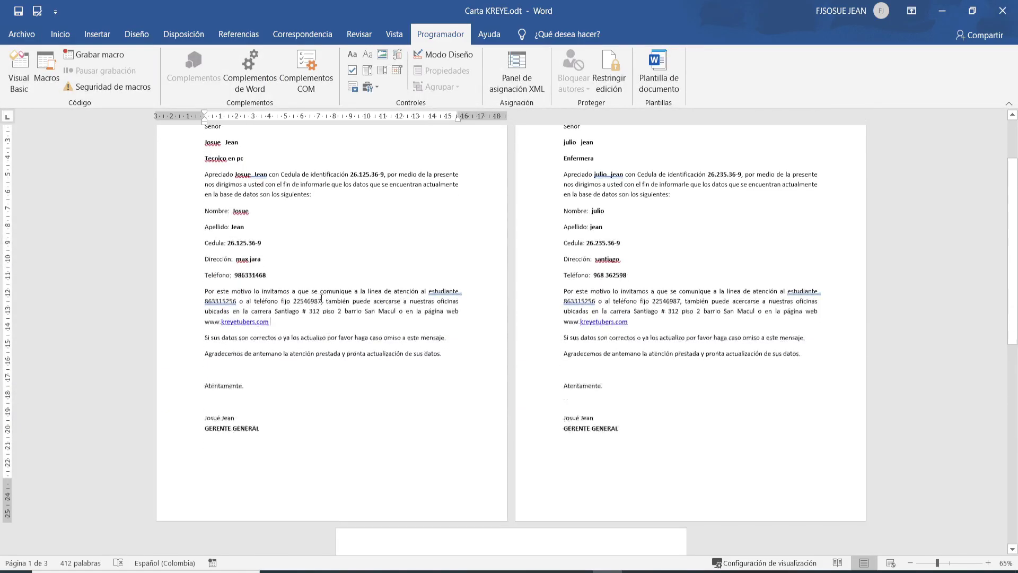
scroll(706, 382, "down", 2)
scroll(706, 381, "up", 5)
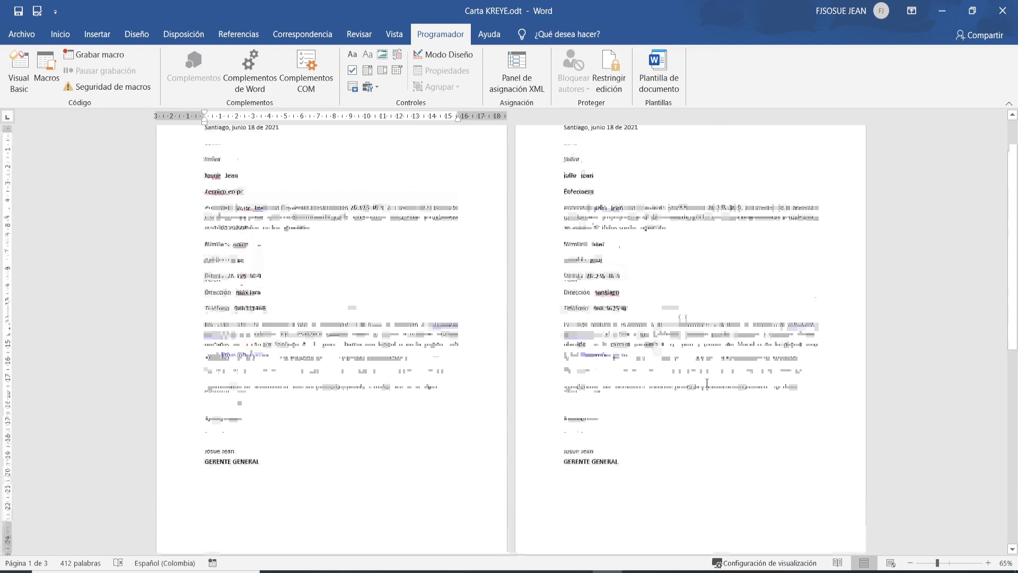